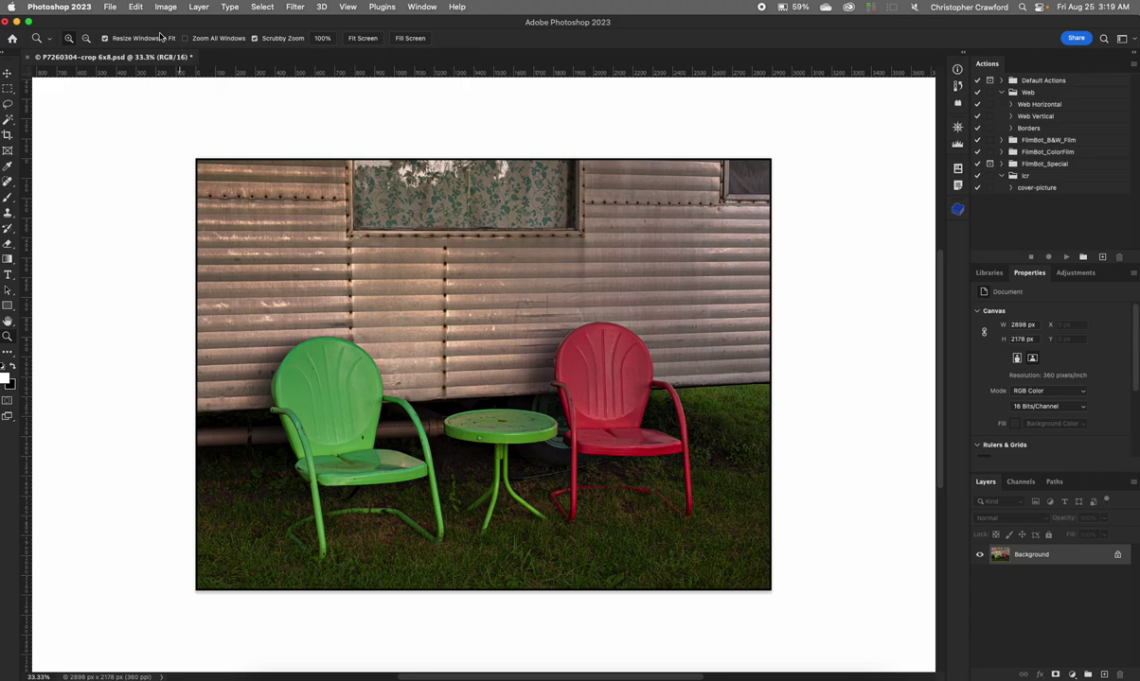
Step: Float the original chairs photo in its own window and move it up and right
left_click_drag(152, 58, 145, 122)
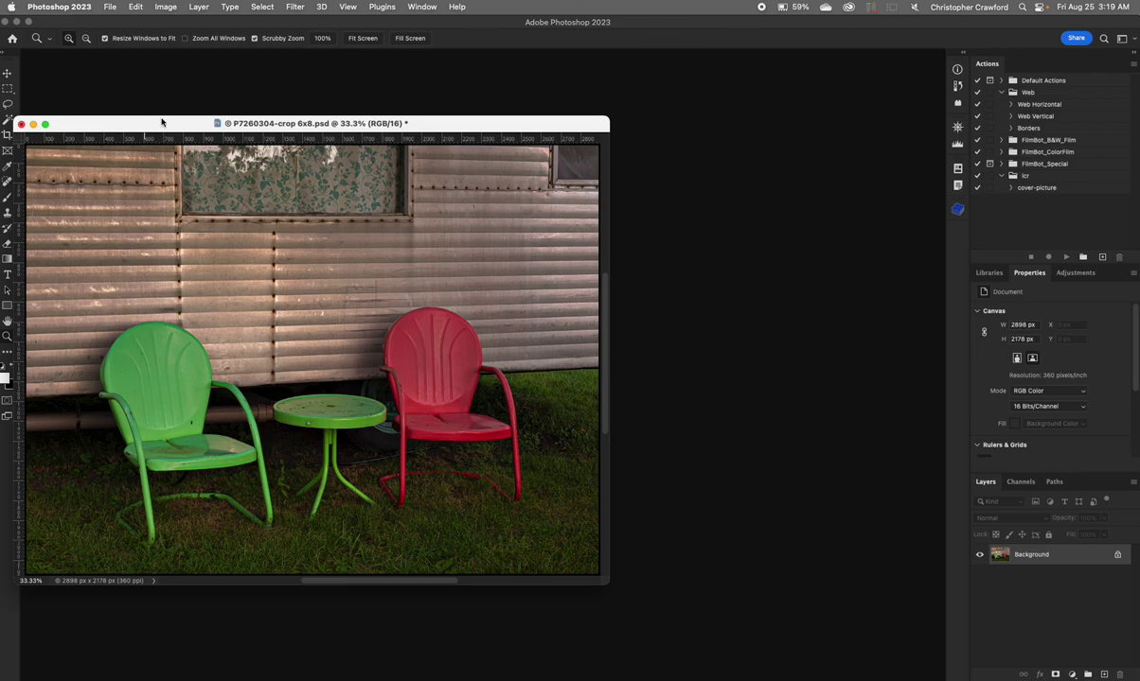
left_click_drag(167, 123, 47, 195)
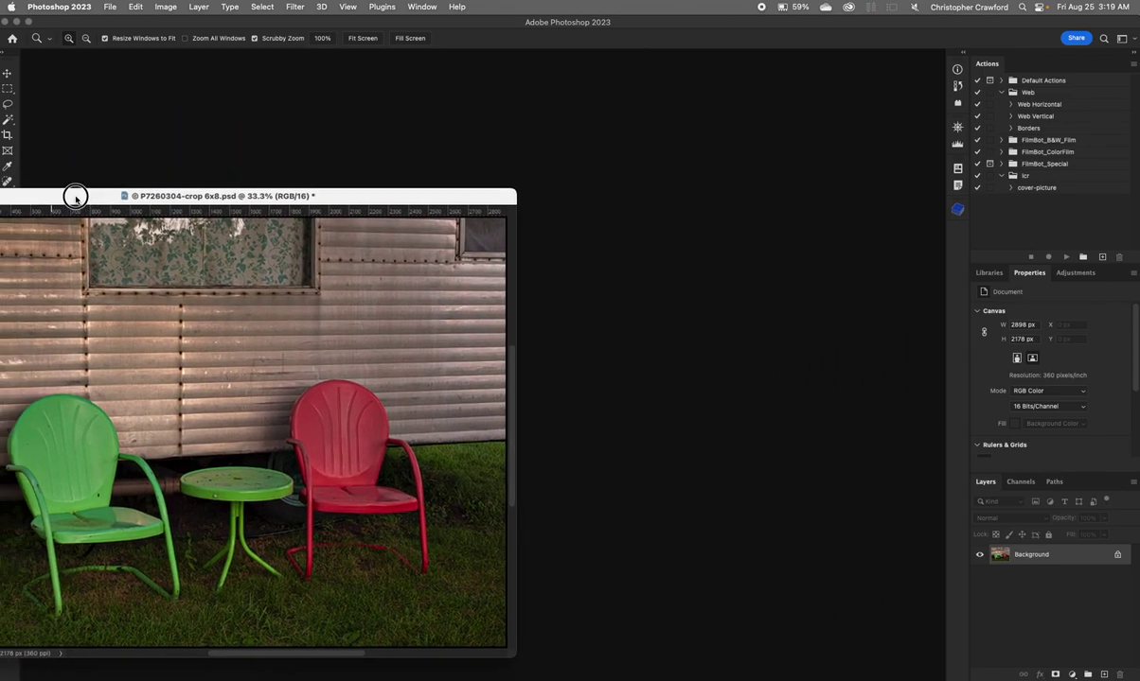
left_click_drag(76, 196, 107, 155)
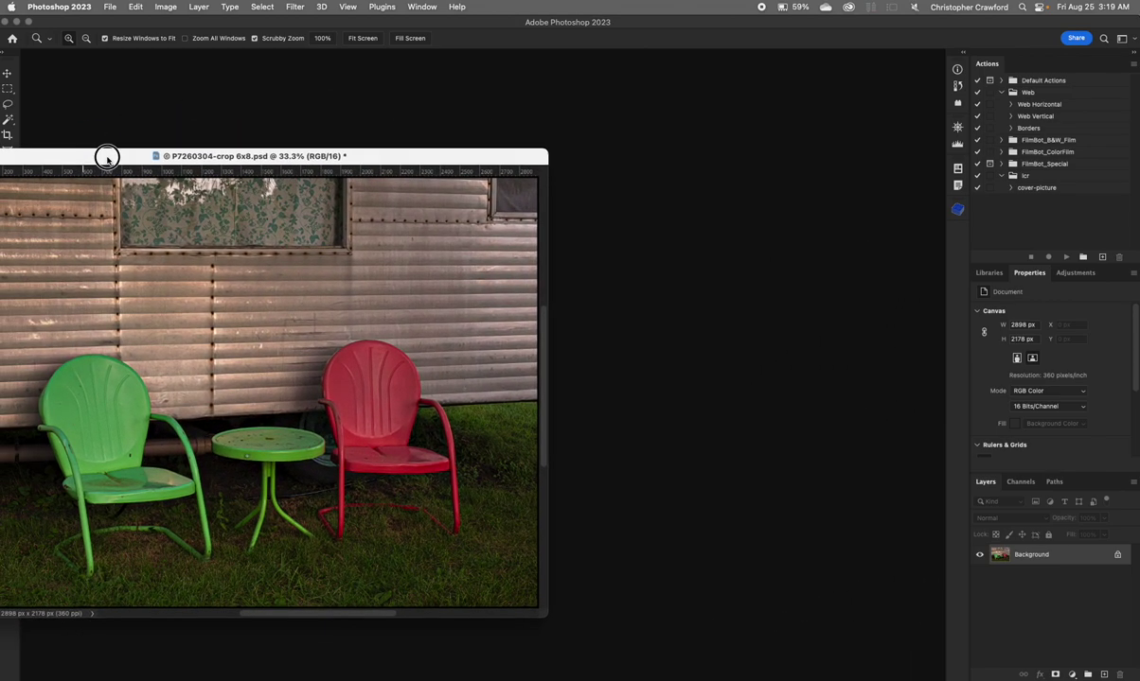
Step: Duplicate the photo as P7260304-crop 6x8 copy with Image > Duplicate
left_click(165, 6)
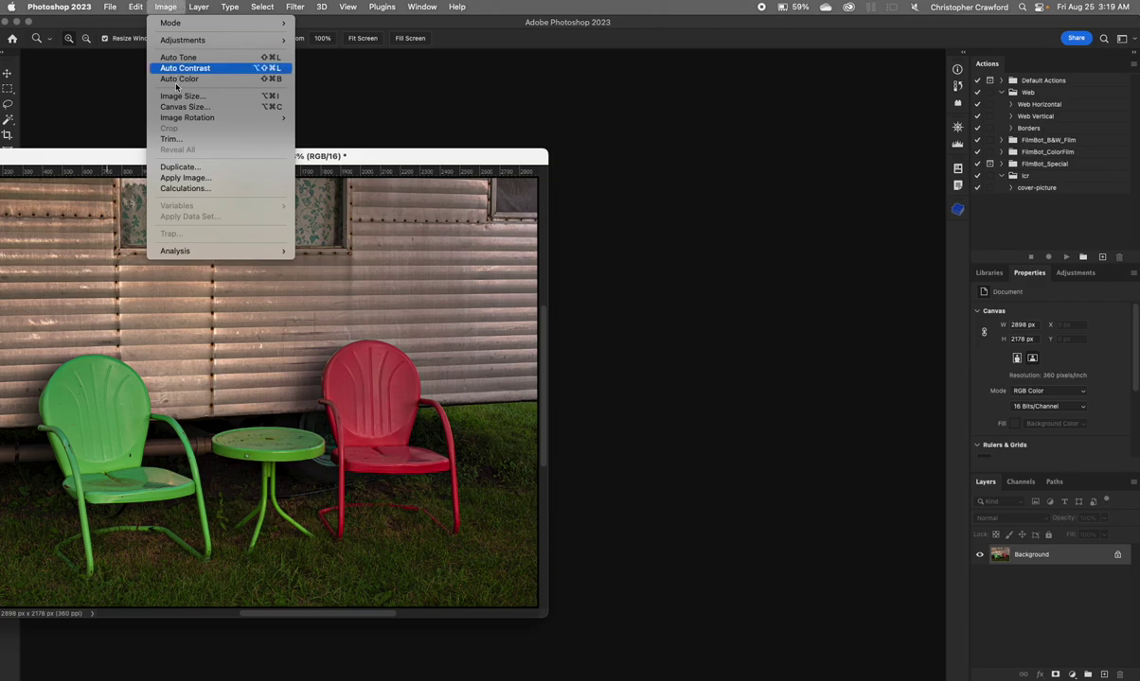
left_click(172, 167)
key("Return")
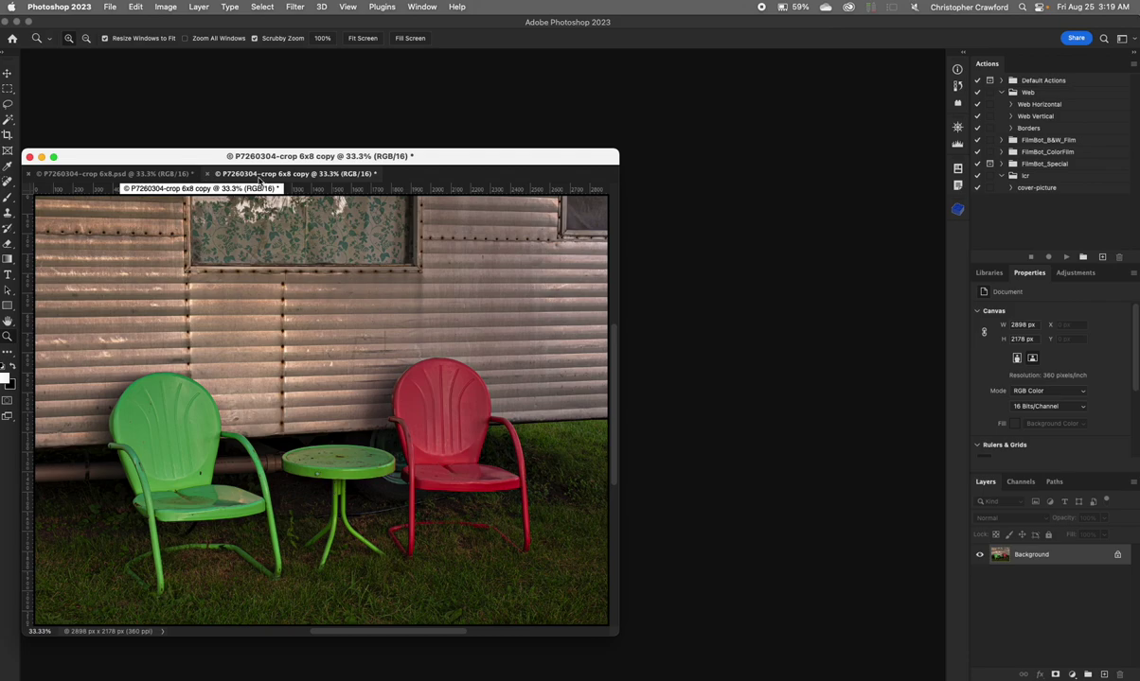
Step: Float the copy in its own window and bring the raised original to the front
left_click_drag(248, 173, 446, 242)
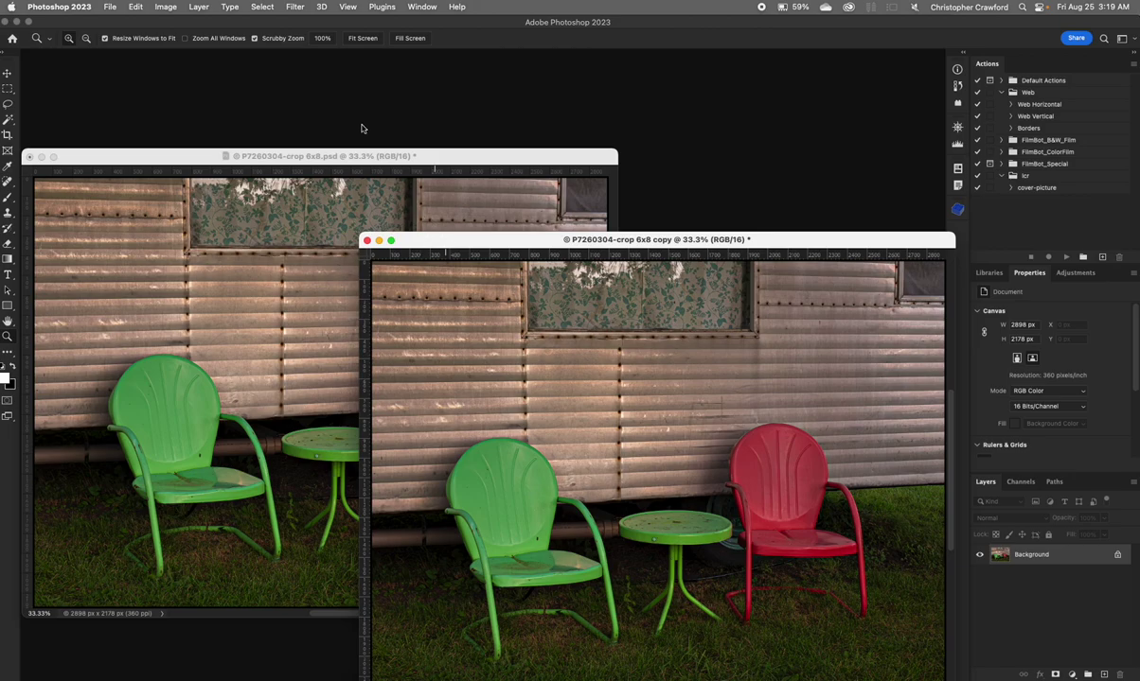
left_click_drag(199, 152, 208, 70)
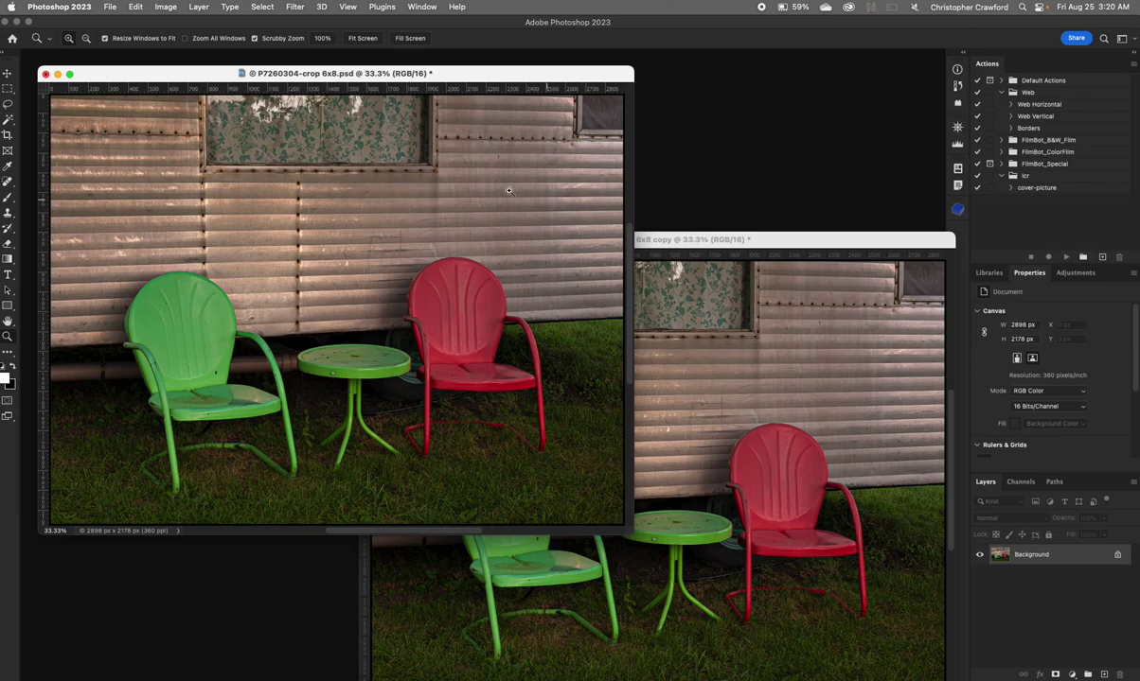
left_click_drag(460, 77, 461, 81)
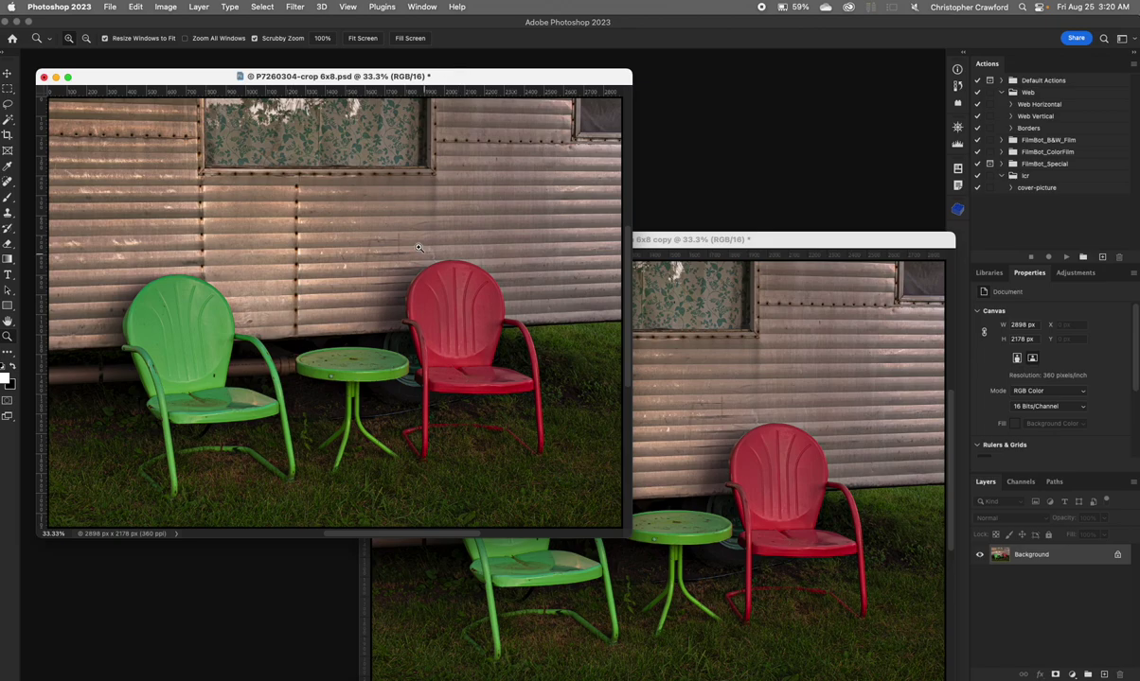
Step: Open View > Proof Setup > Custom and scroll the Device to Simulate list to the printer profiles
left_click(358, 5)
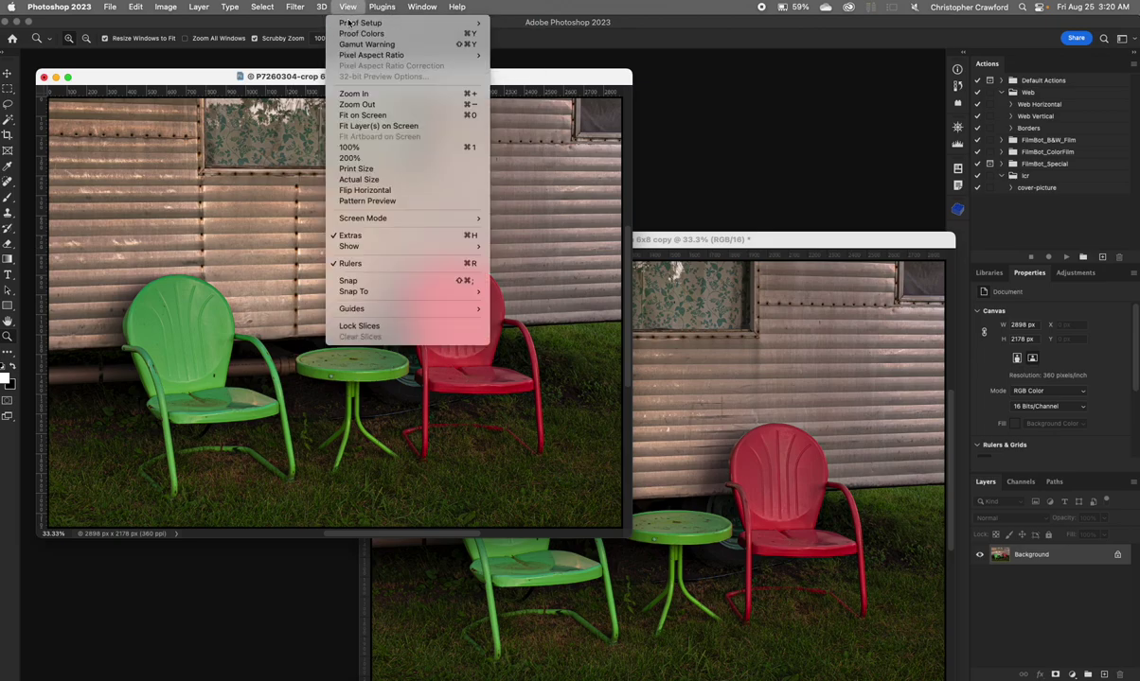
mouse_move(369, 23)
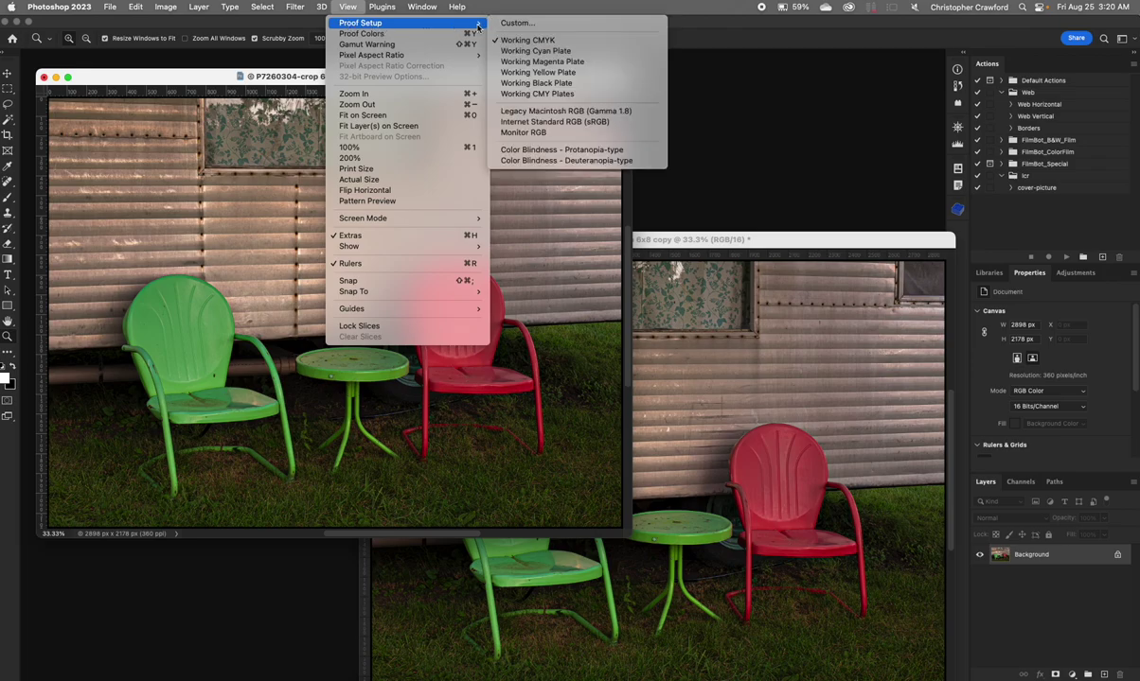
left_click(511, 23)
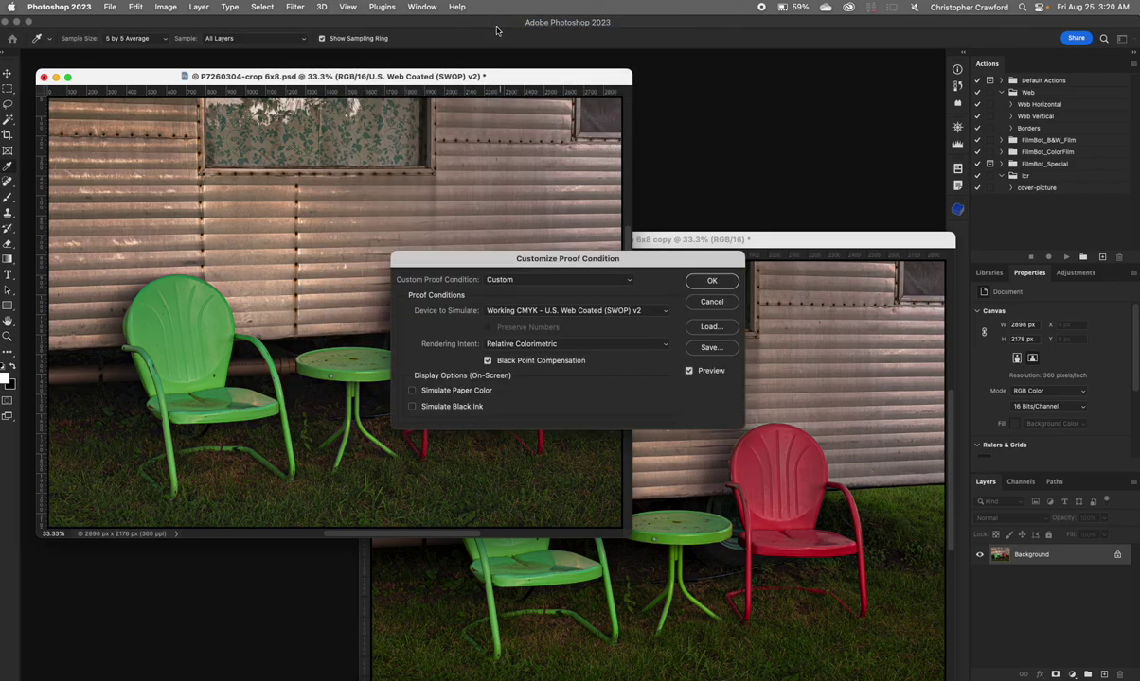
left_click(567, 313)
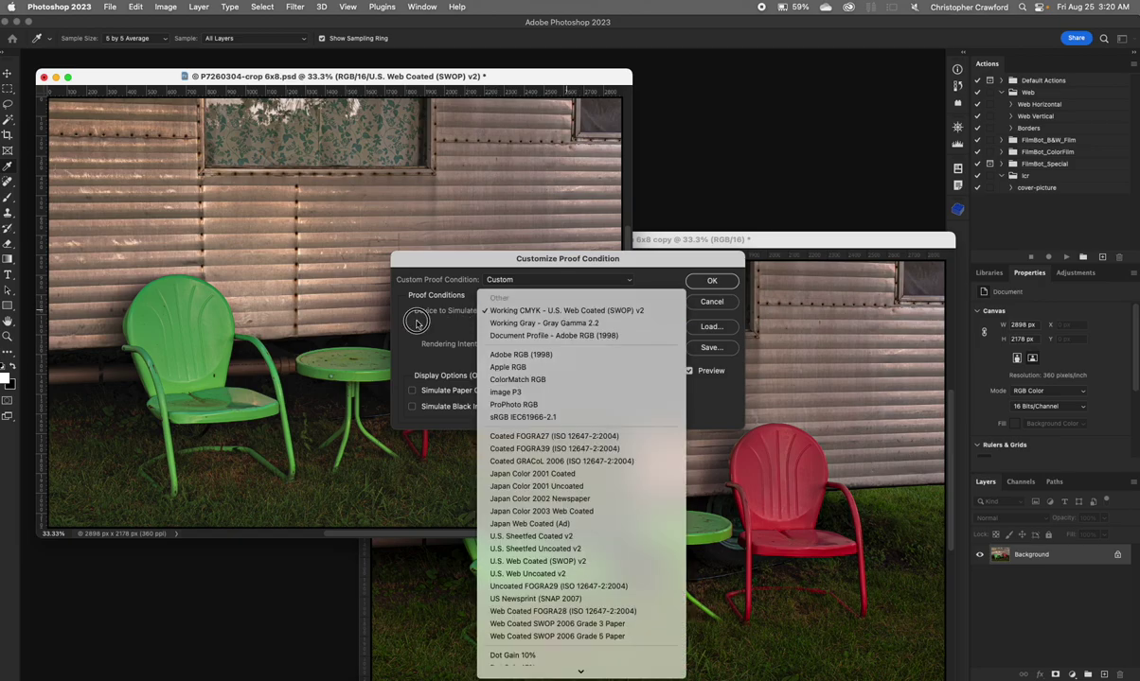
left_click(567, 312)
left_click(556, 313)
scroll(585, 546, "down", 3)
scroll(585, 546, "down", 5)
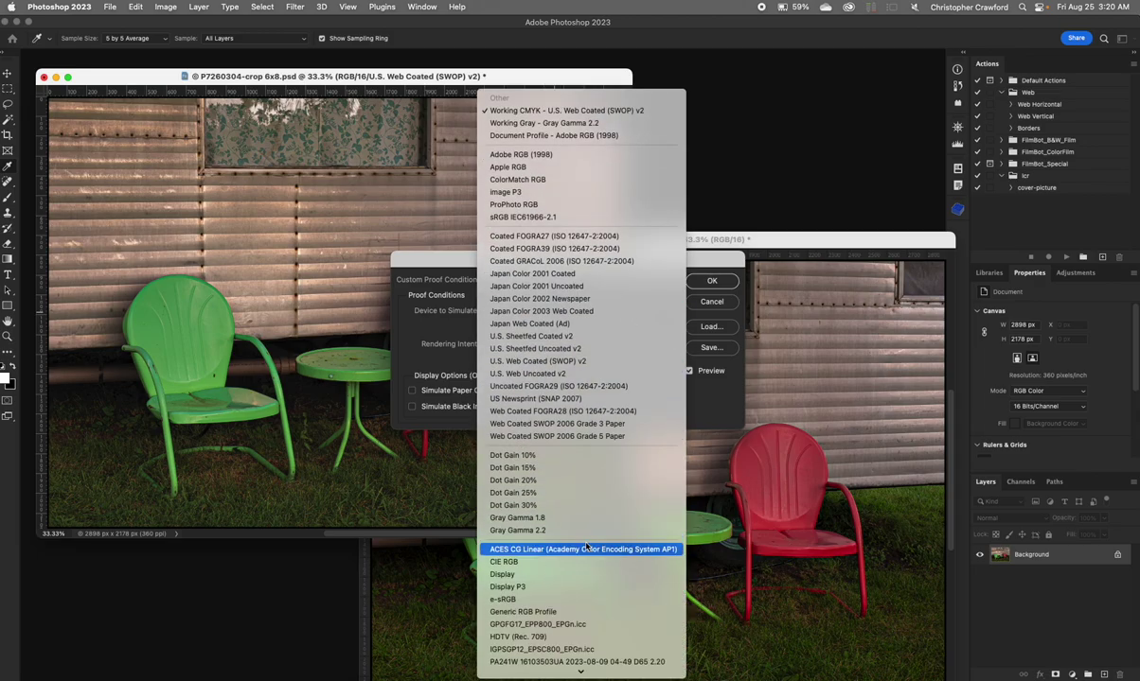
scroll(587, 547, "down", 1)
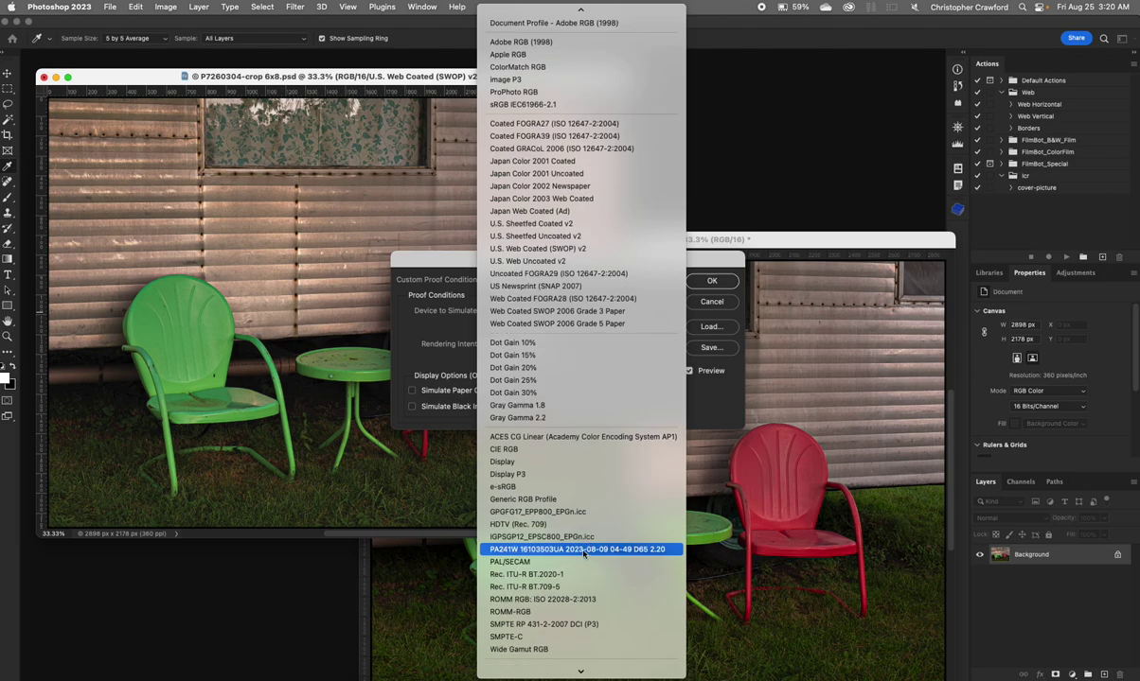
Step: Simulate GPGFG17_EPP800_EPGn.icc, trying Perceptual before returning to Relative Colorimetric intent
left_click(514, 512)
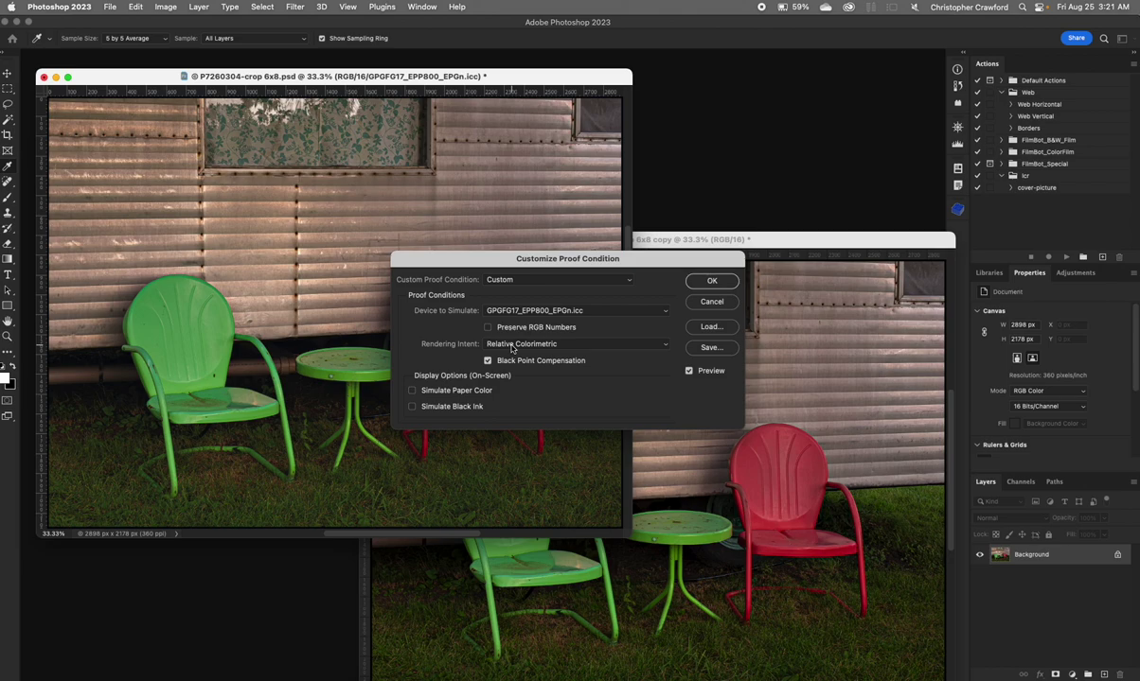
left_click(512, 346)
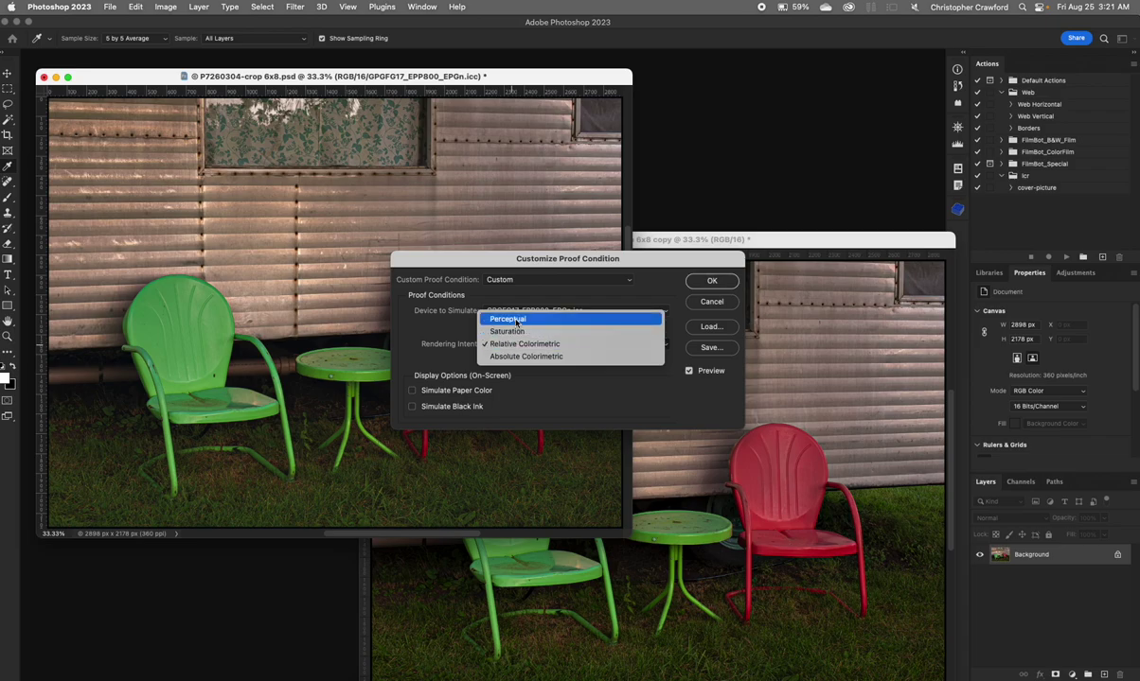
left_click(516, 323)
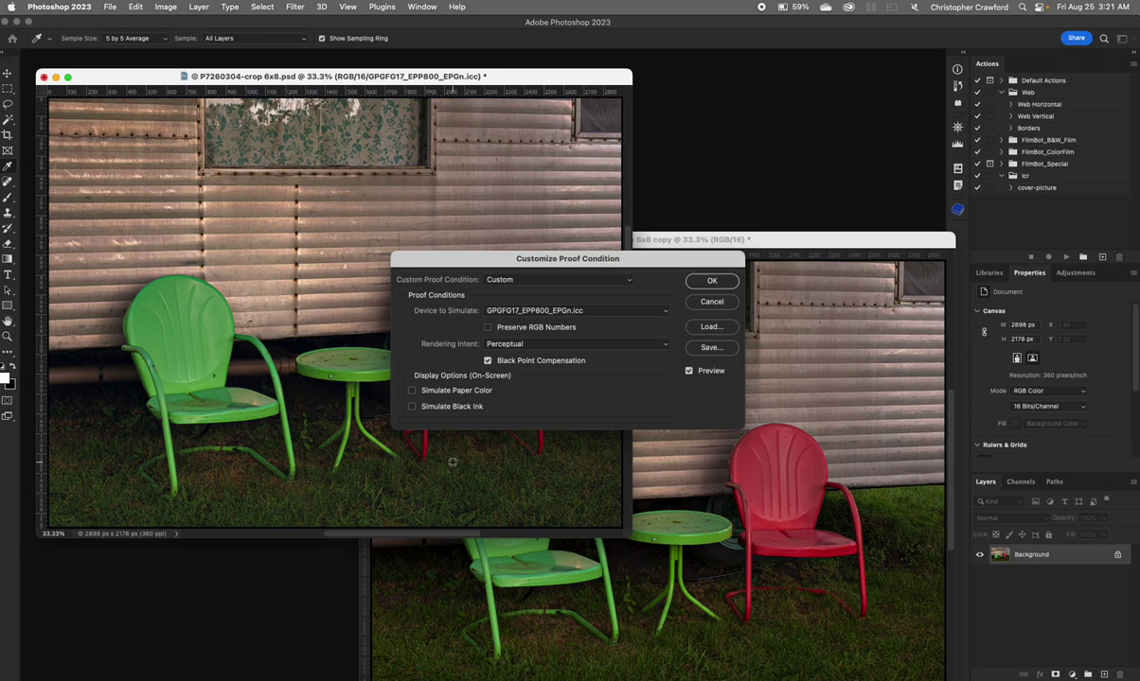
left_click(490, 343)
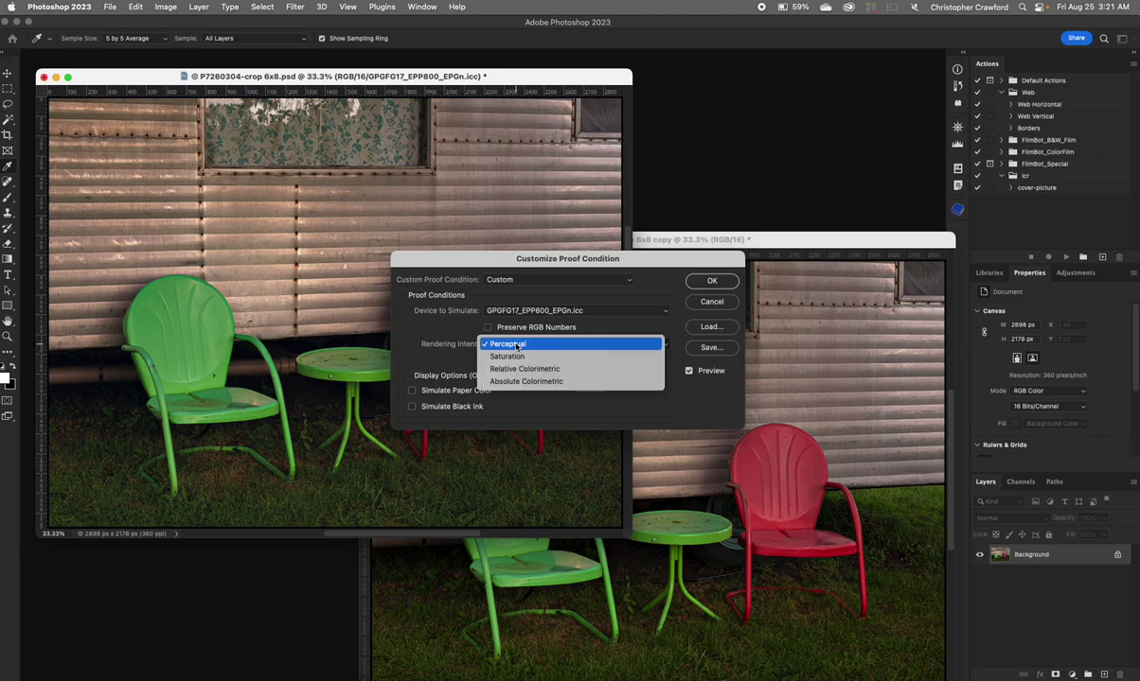
left_click(512, 371)
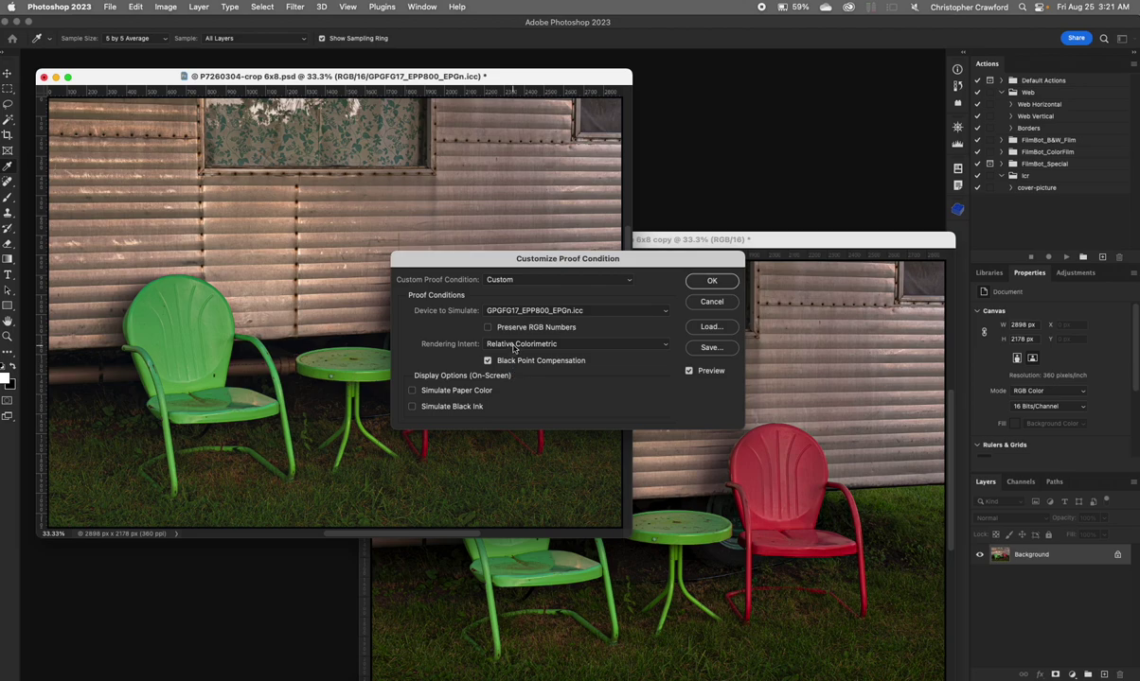
Step: Switch the proof's rendering intent to Perceptual again to compare the result
left_click(512, 347)
left_click(502, 315)
left_click(492, 343)
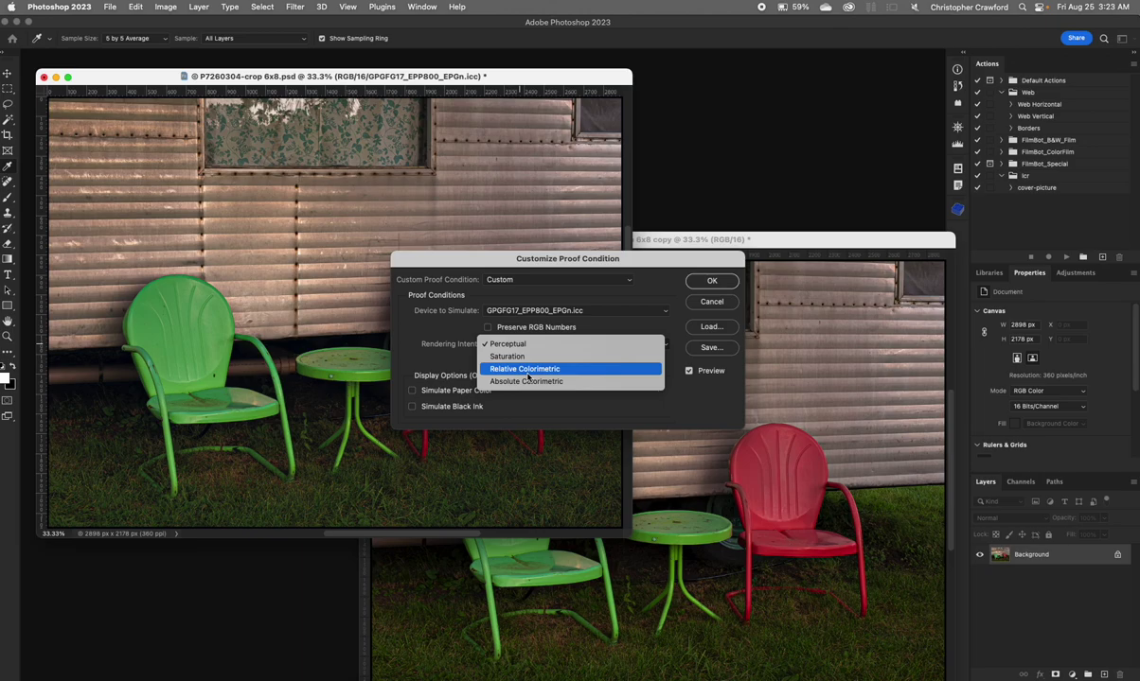
Step: Restore Relative Colorimetric, turn on Simulate Paper Color, and accept the custom proof settings
left_click(528, 372)
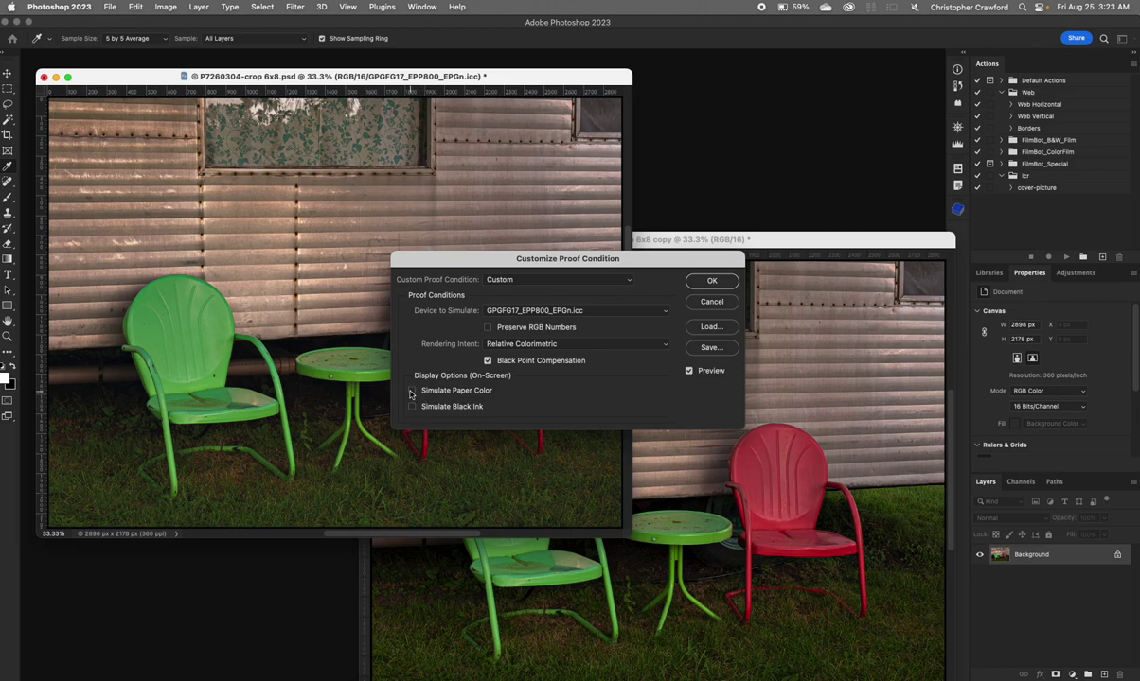
left_click(413, 391)
left_click(710, 281)
key("z")
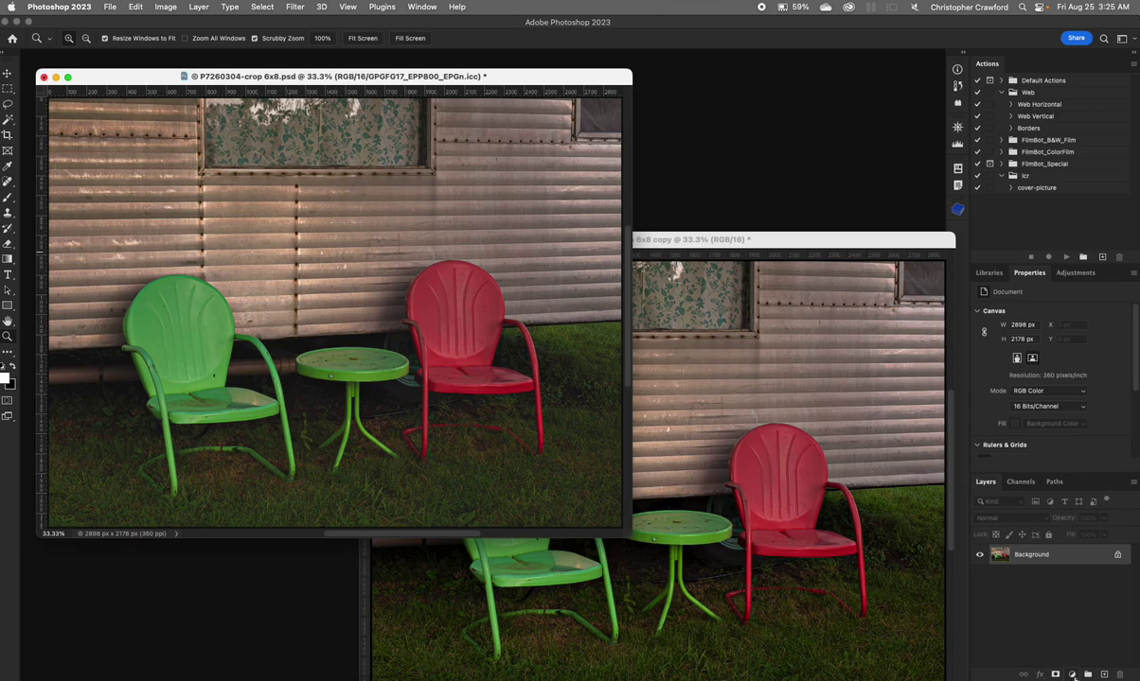
Step: Add a Curves adjustment layer and place a midtone control point on its RGB curve
left_click(1073, 675)
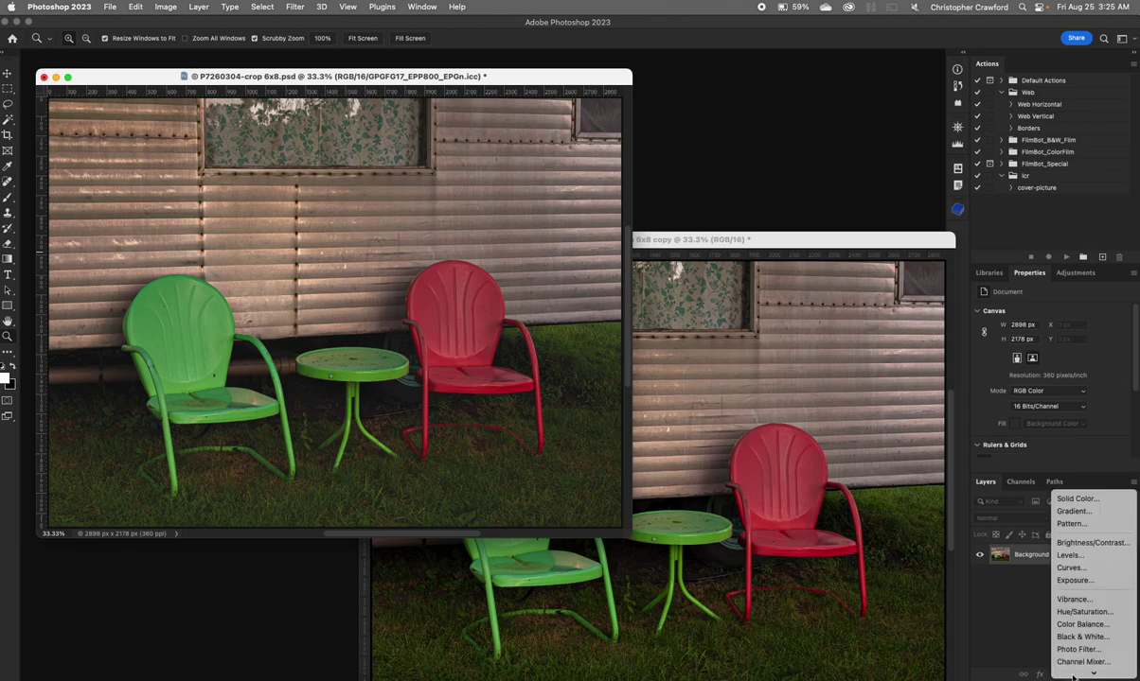
left_click(1074, 568)
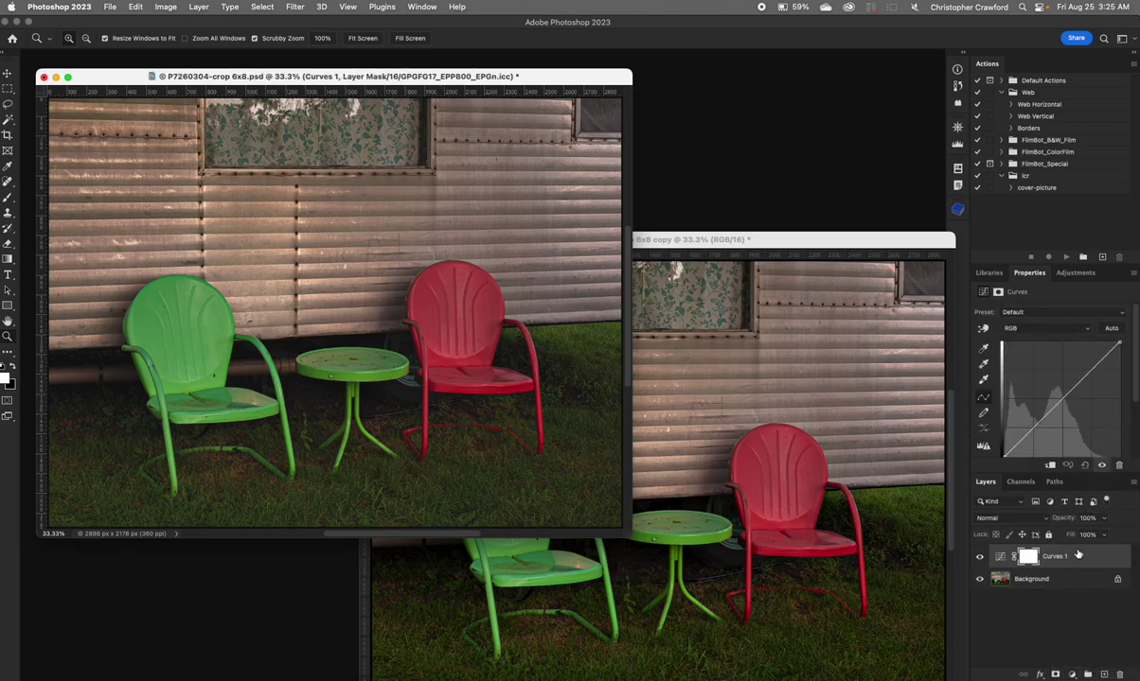
left_click(1064, 397)
Step: Nudge the Curves midtone point slightly and move the chairs window to the right
left_click(1064, 390)
mouse_move(1064, 397)
left_mouse_down()
mouse_move(1051, 389)
mouse_move(1066, 395)
left_mouse_up()
left_click(1065, 396)
left_click(1066, 396)
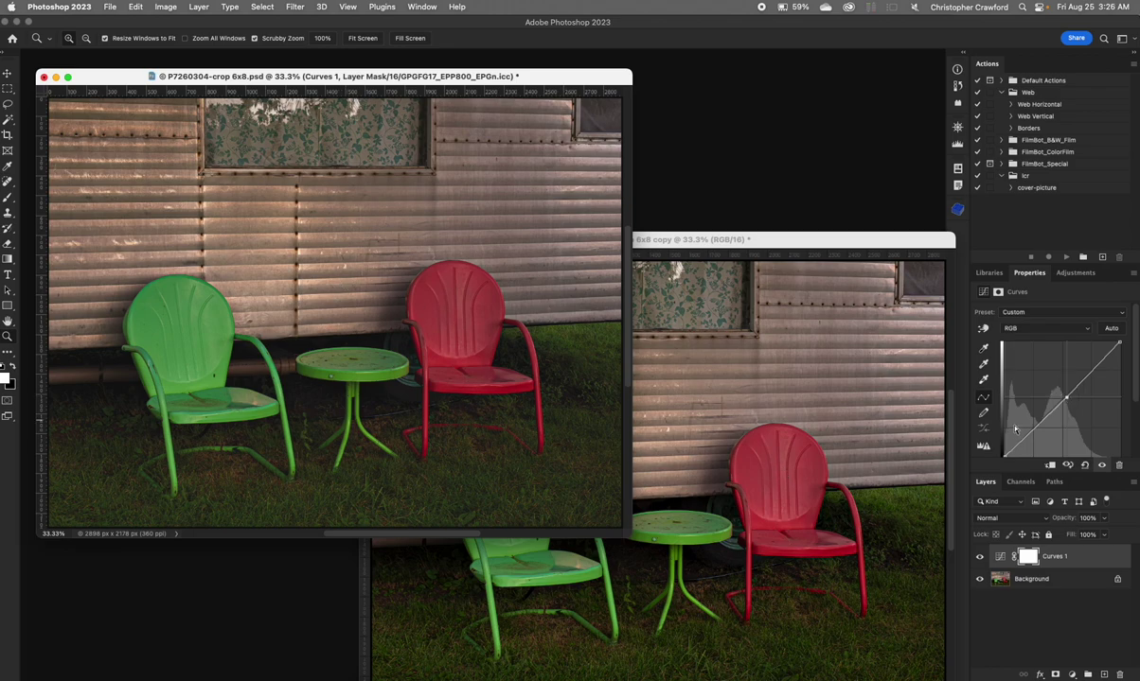
left_click(1066, 397)
left_click(1062, 398)
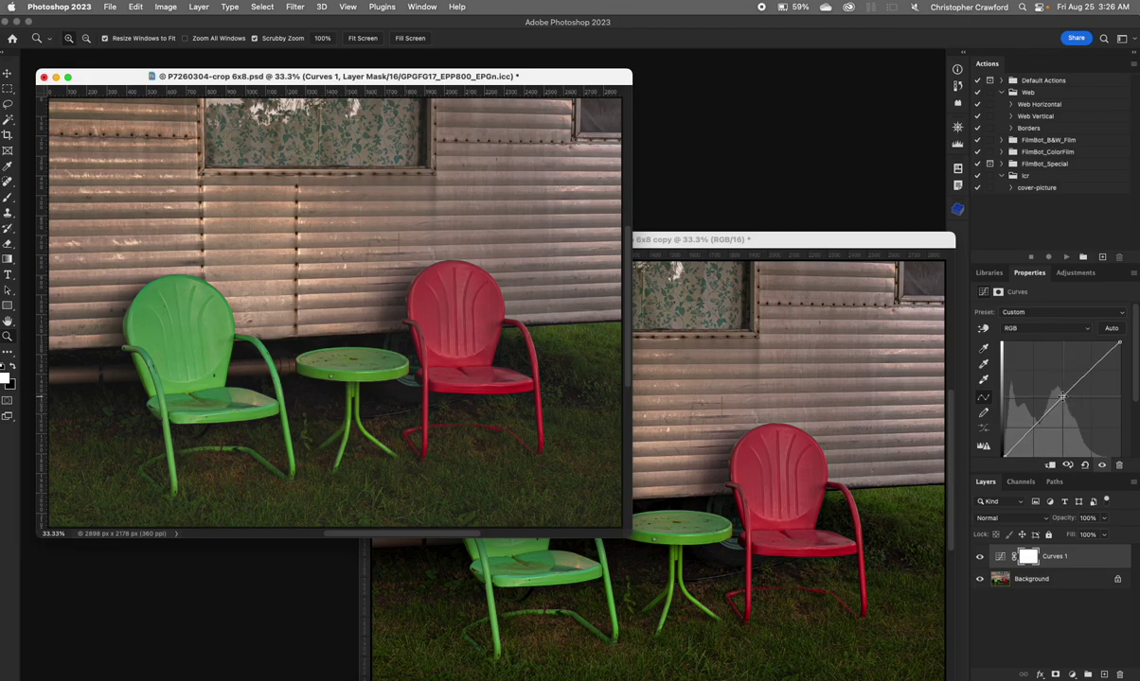
left_click_drag(565, 76, 1128, 233)
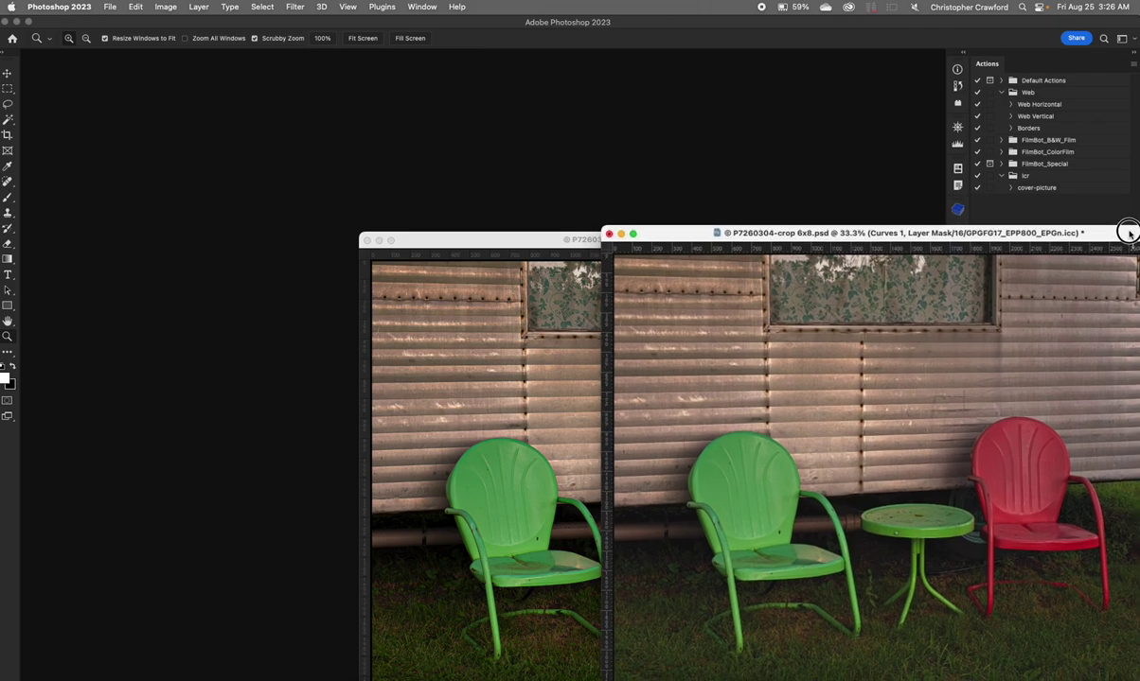
Step: Drag the chairs document window back to the upper left, overlapping its copy
left_click_drag(1126, 232, 552, 97)
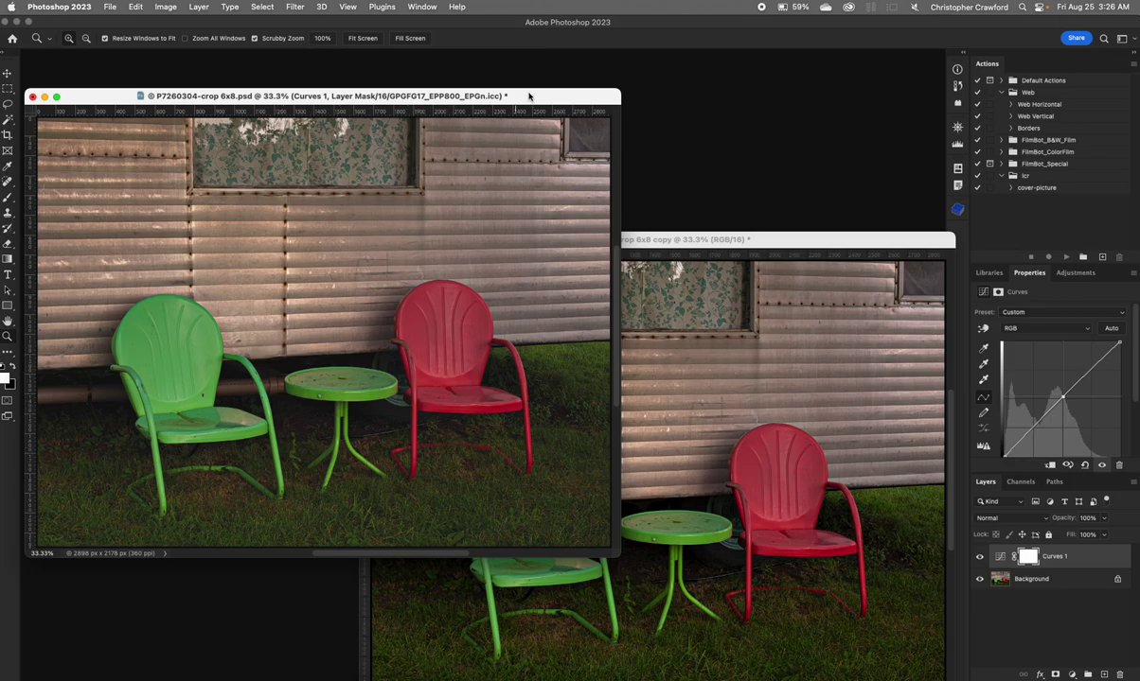
left_click_drag(559, 94, 590, 235)
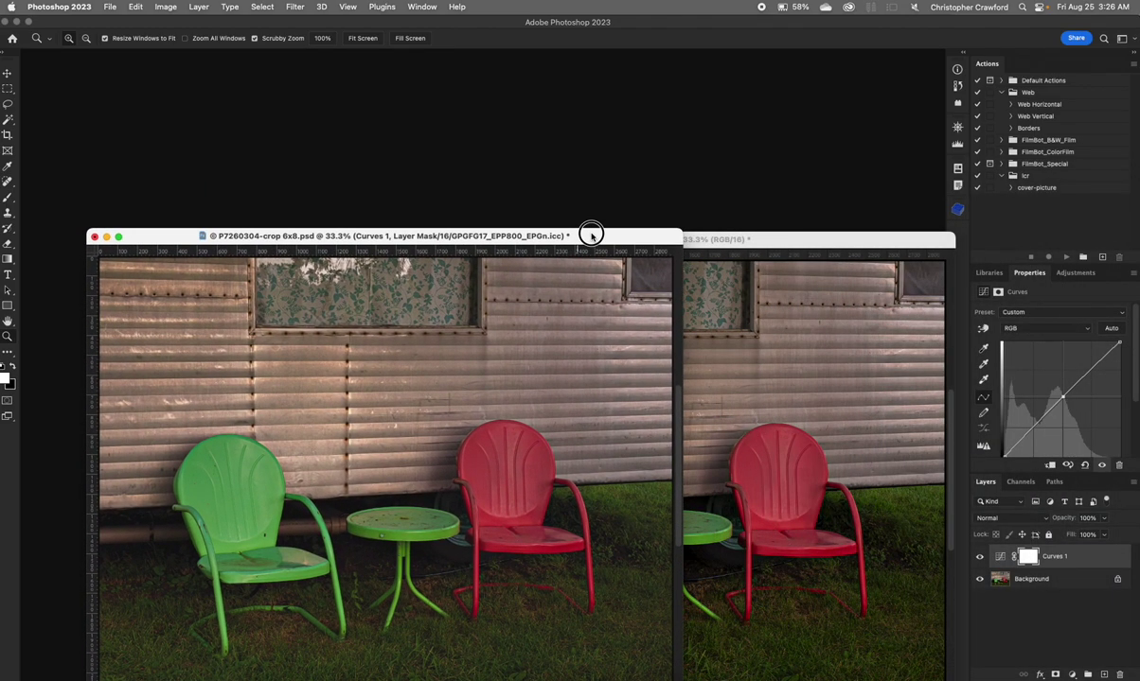
left_click_drag(591, 235, 603, 106)
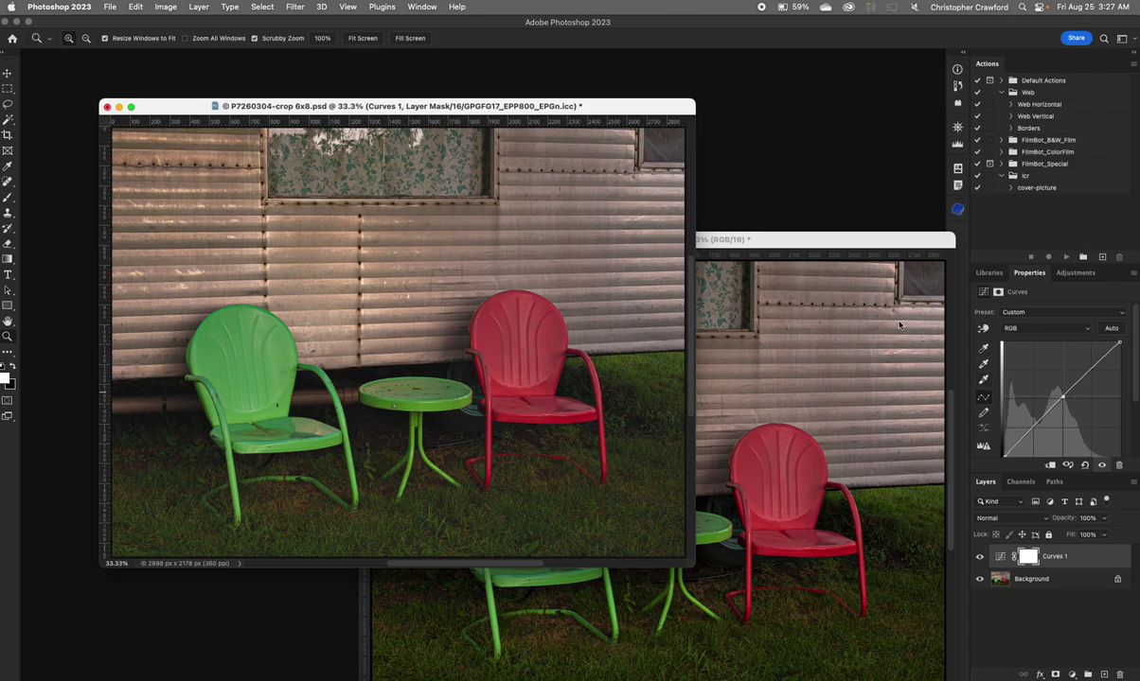
mouse_move(300, 106)
left_mouse_down()
mouse_move(830, 190)
mouse_move(863, 223)
mouse_move(448, 81)
mouse_move(291, 110)
left_mouse_up()
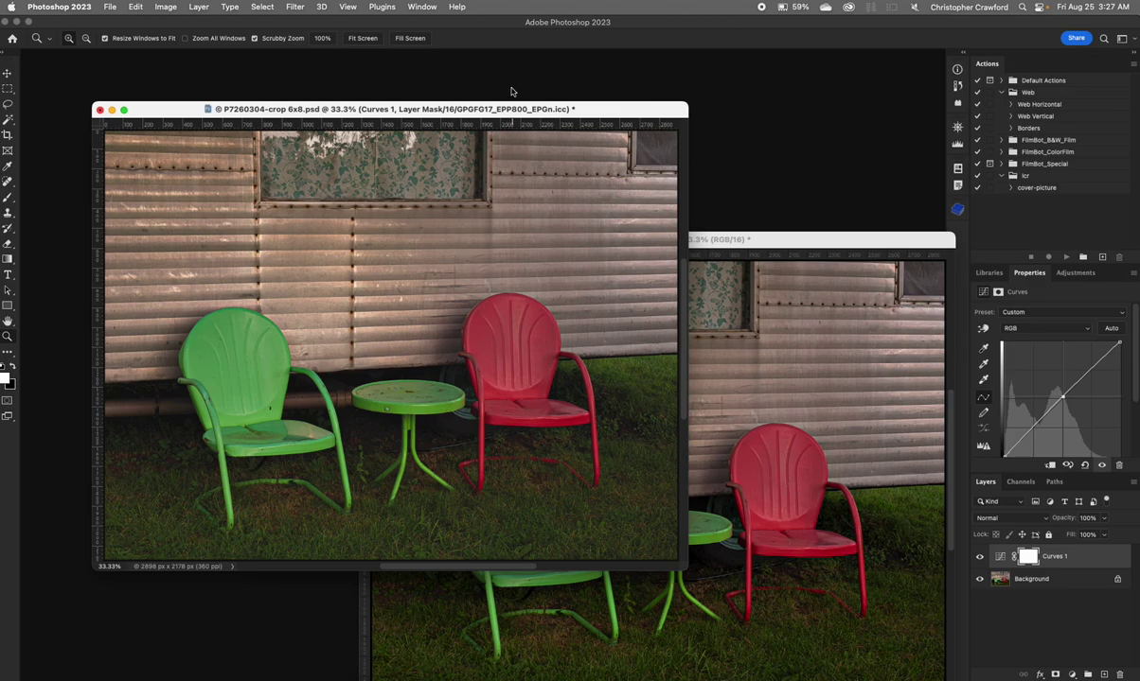
left_click(347, 6)
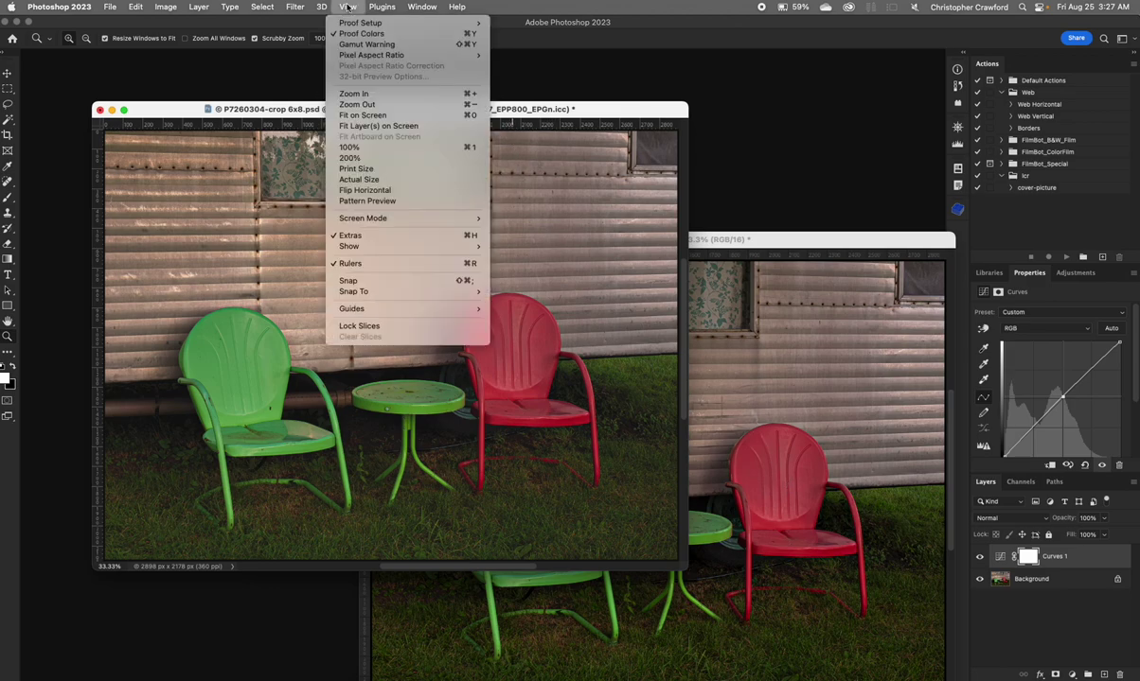
left_click(345, 35)
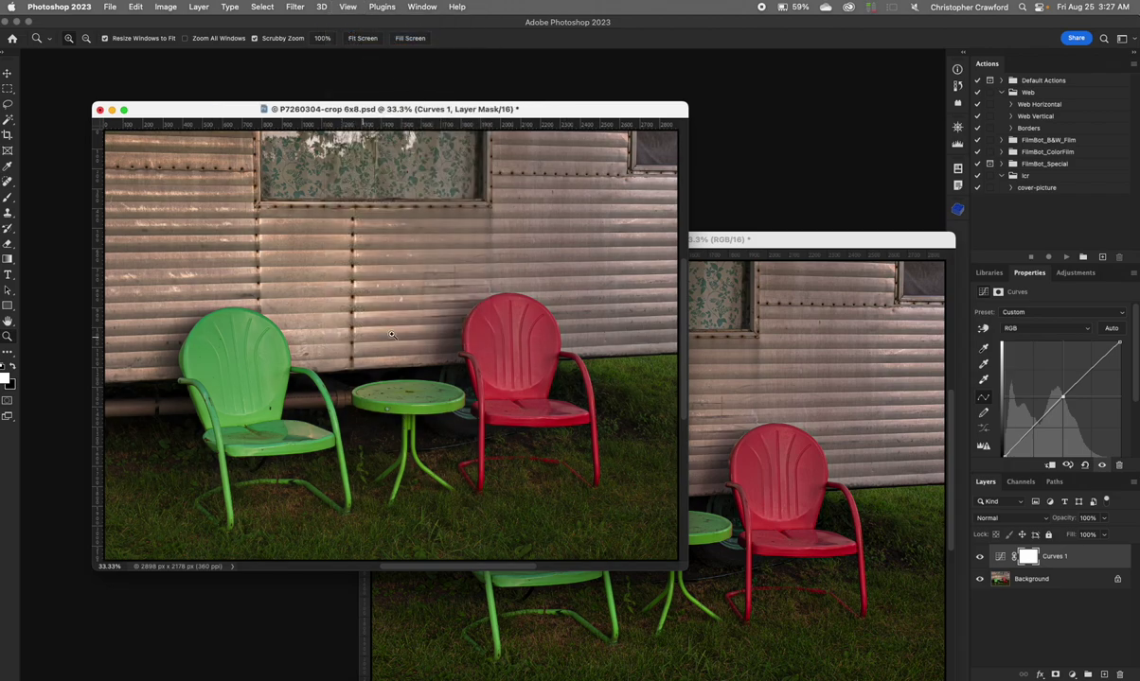
left_click_drag(612, 111, 660, 169)
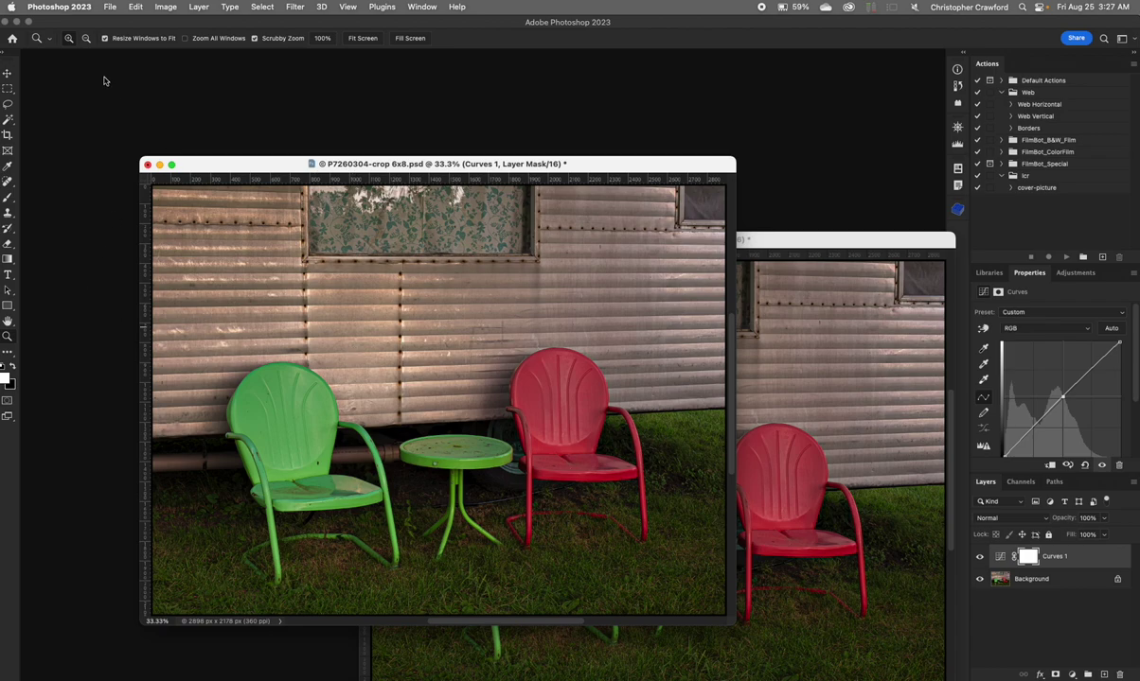
Step: Open File > Print for the chairs photo with the EPSON SC-P800 printer
left_click(110, 7)
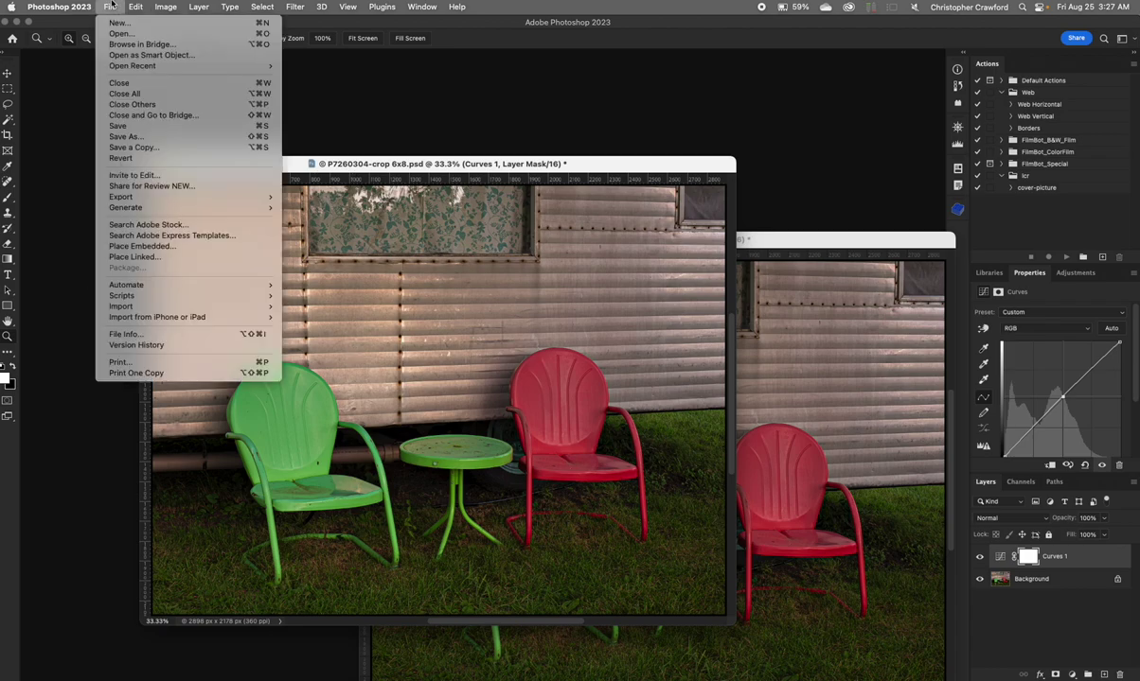
left_click(151, 362)
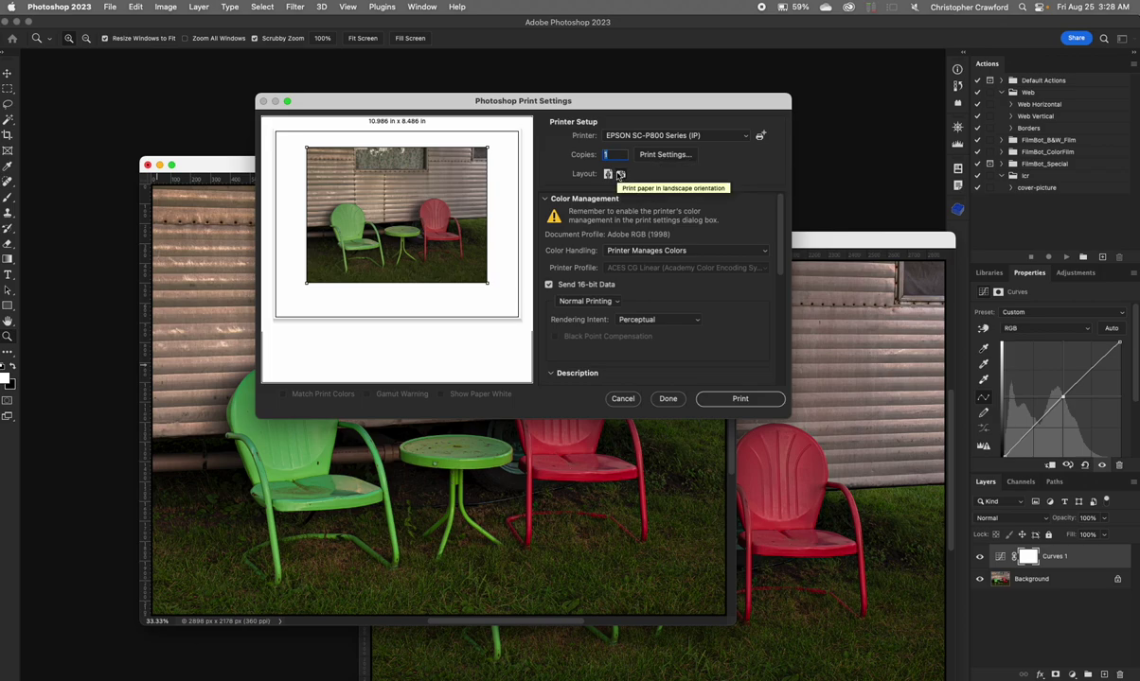
Step: Keep landscape, choose Photoshop Manages Colors, GPGFG17_EPP800_EPGn.icc profile and Relative Colorimetric intent
left_click(609, 175)
left_click(621, 175)
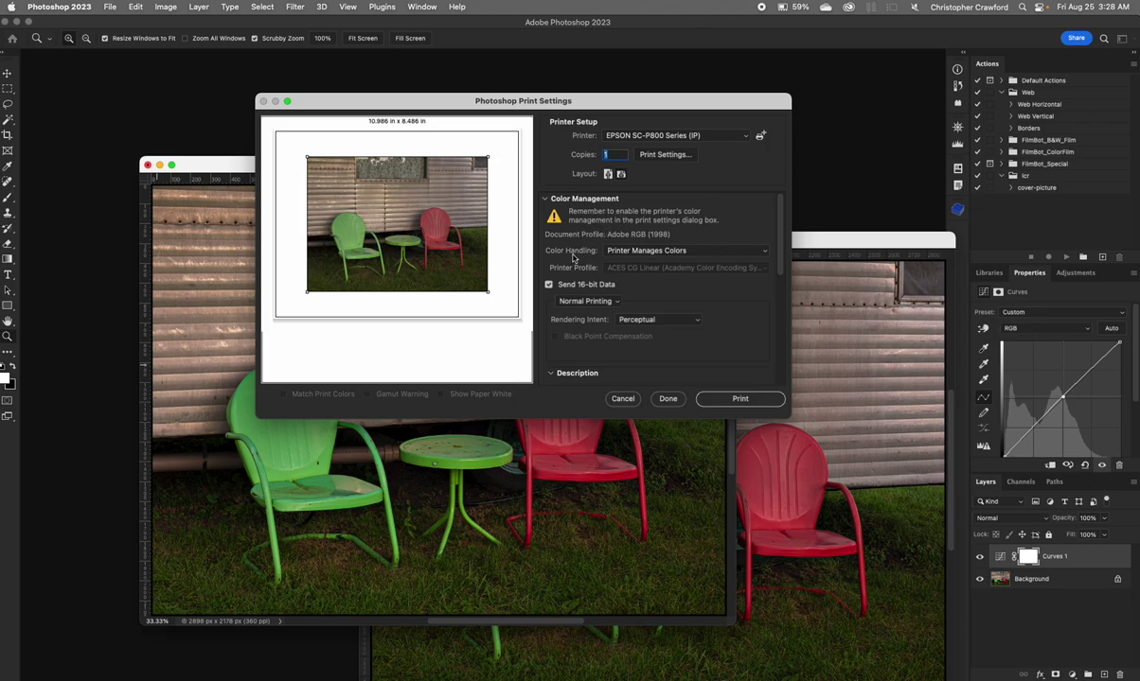
left_click(689, 254)
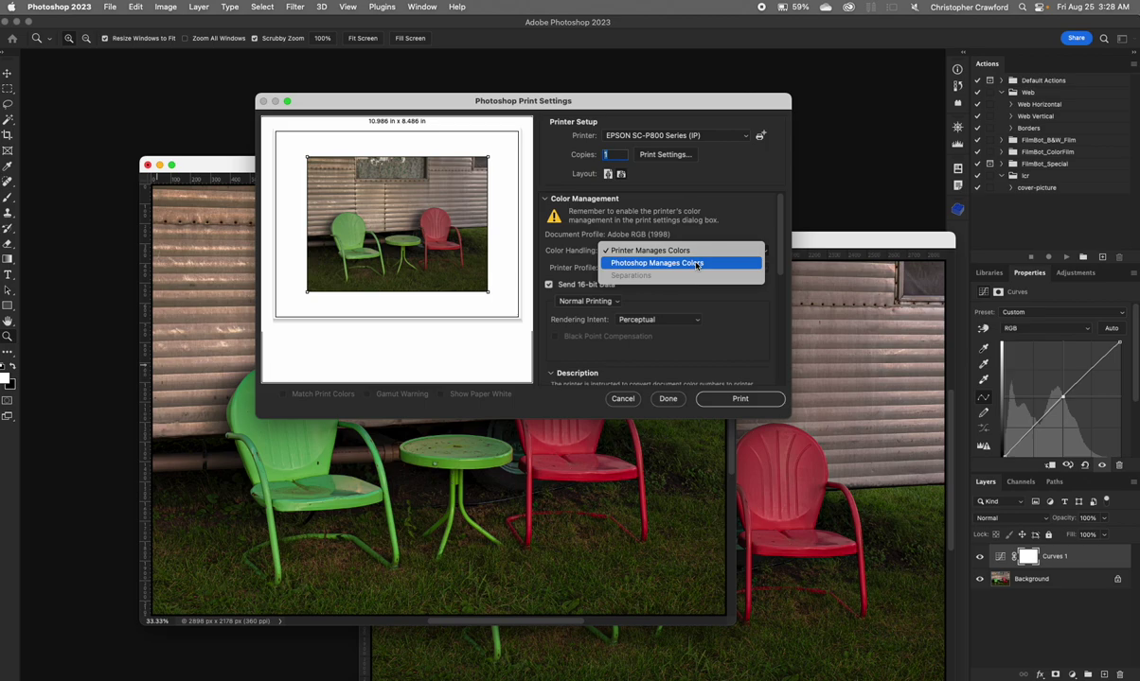
left_click(696, 264)
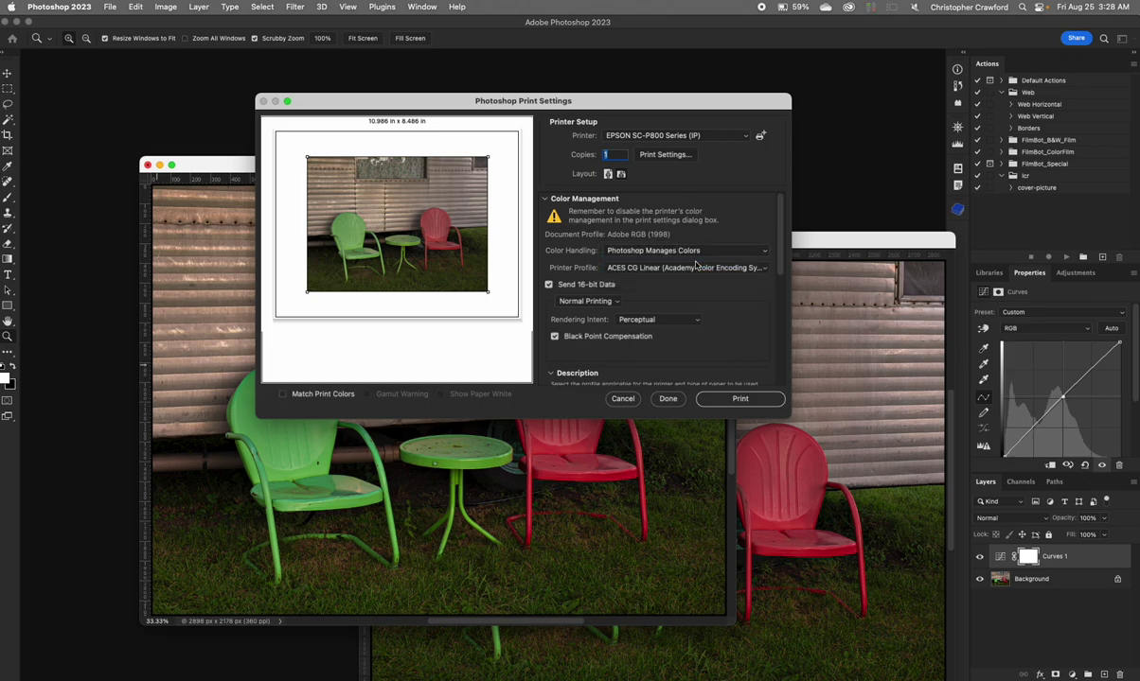
left_click(646, 270)
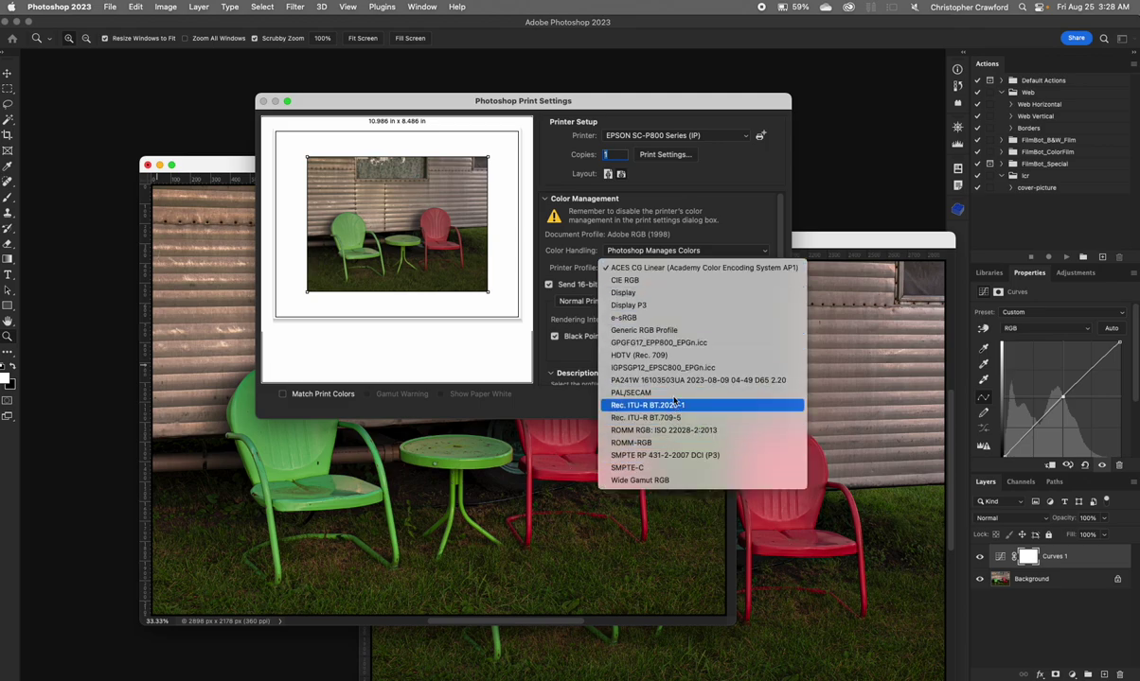
left_click(675, 344)
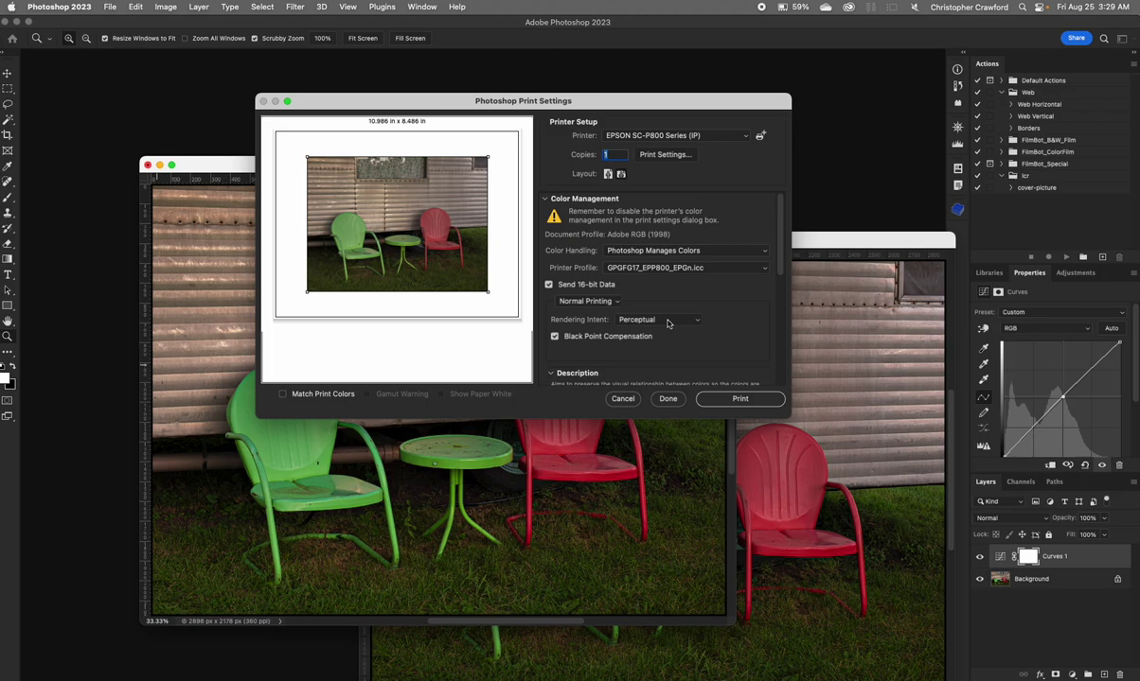
left_click(667, 323)
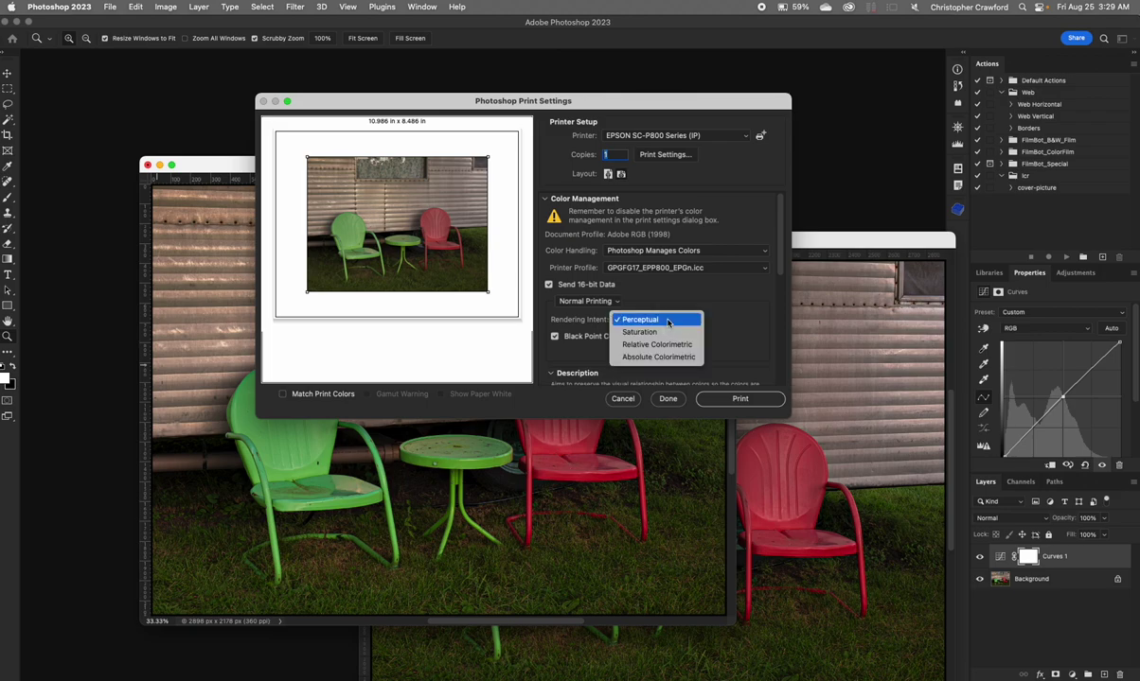
left_click(660, 345)
mouse_move(561, 341)
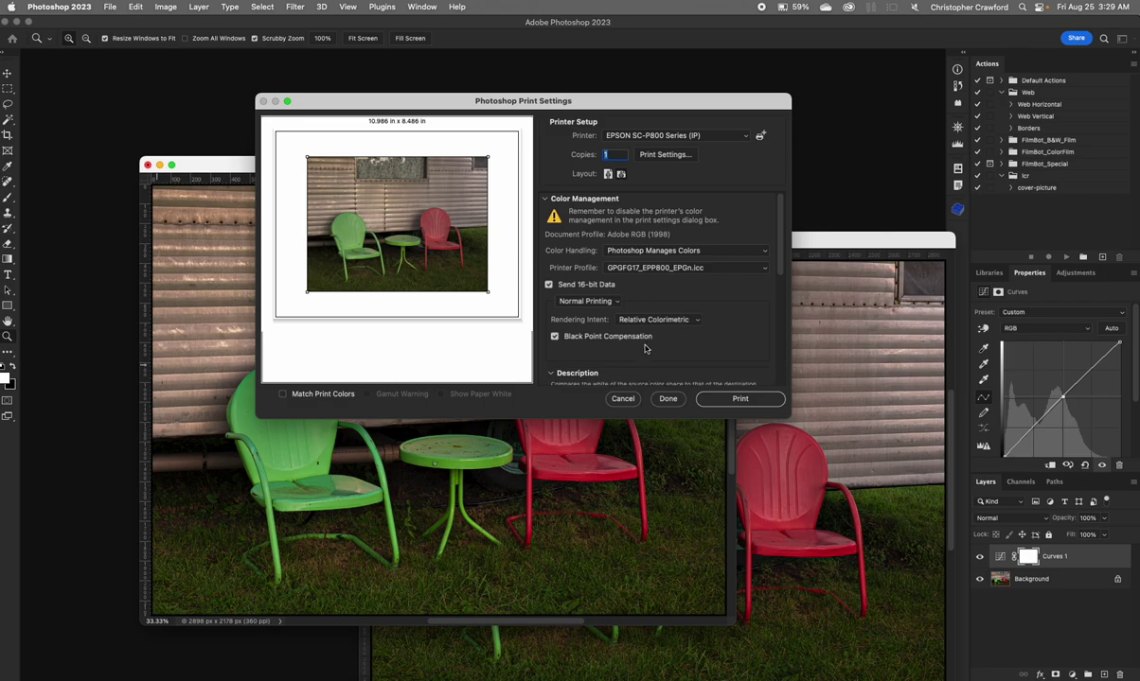
scroll(645, 350, "down", 2)
scroll(645, 349, "down", 8)
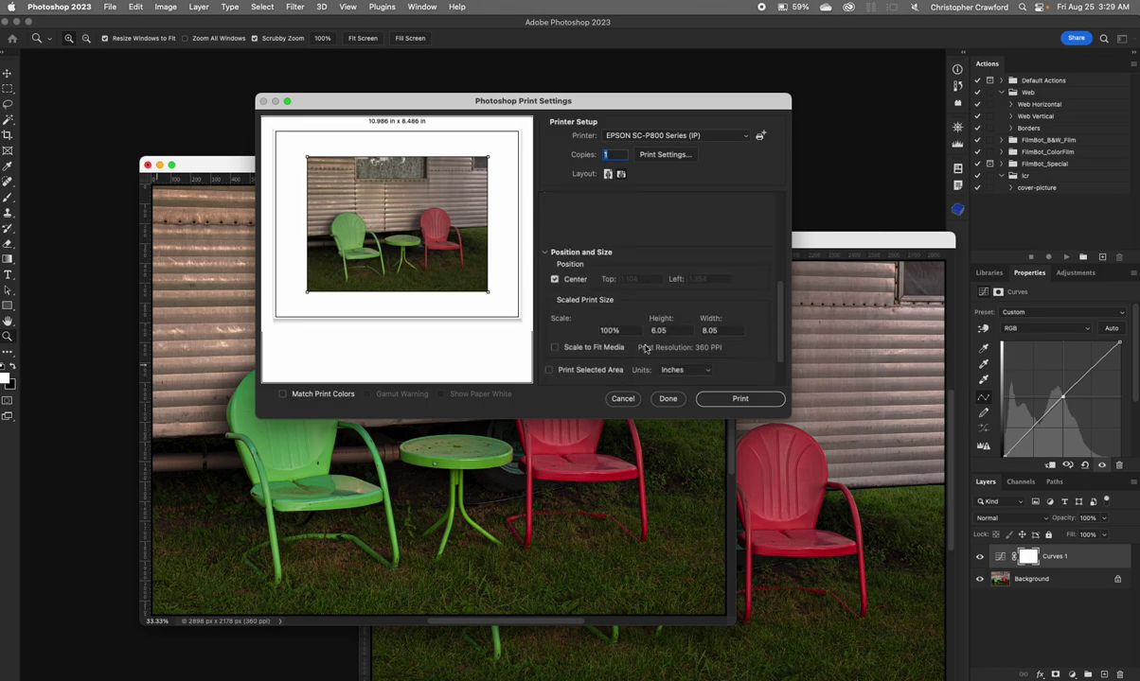
scroll(645, 348, "down", 2)
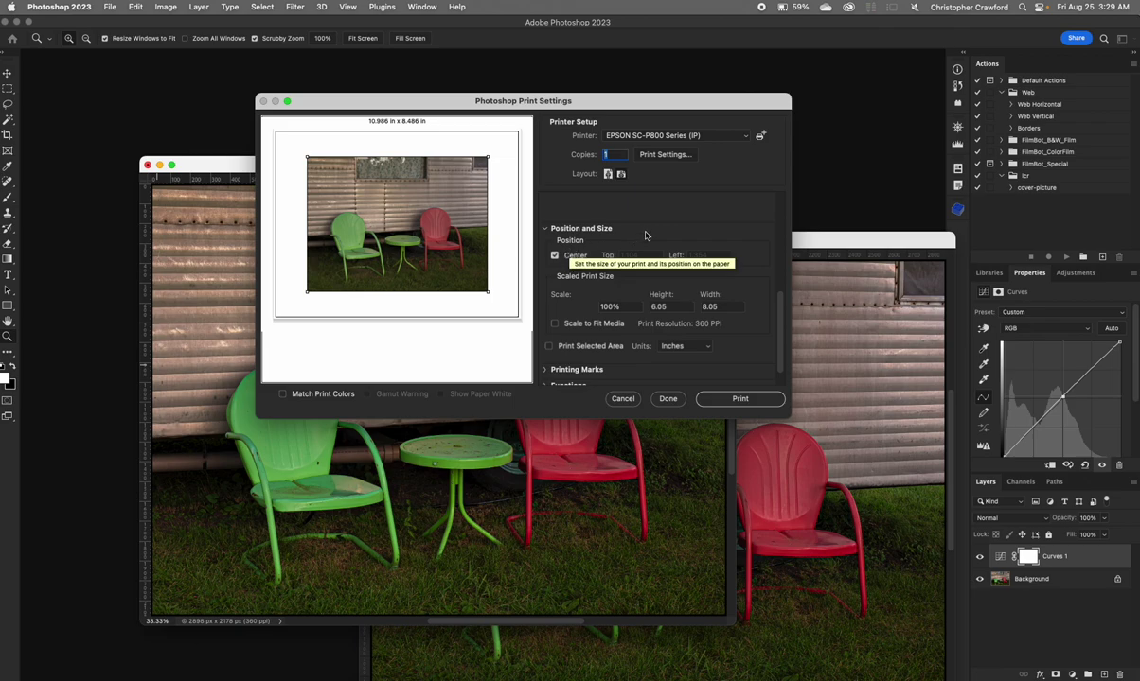
scroll(647, 237, "up", 2)
scroll(648, 237, "up", 4)
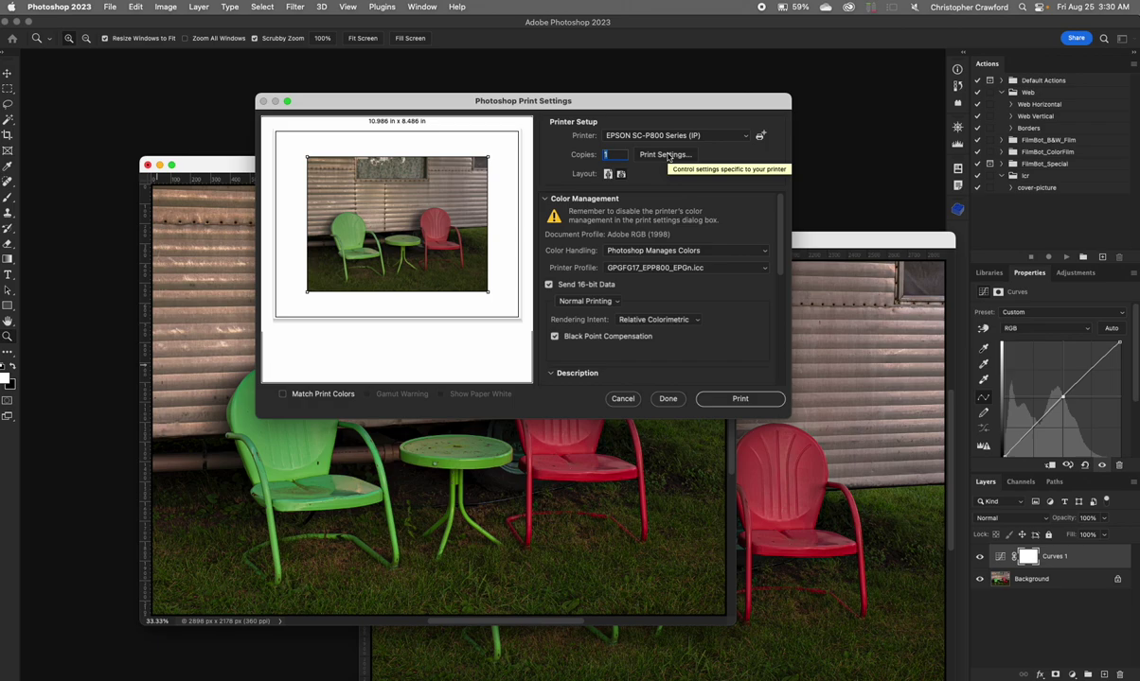
Step: Open the Epson Print Settings sheet and keep the paper size at US Letter, 8.50 × 11.00 in
left_click(665, 155)
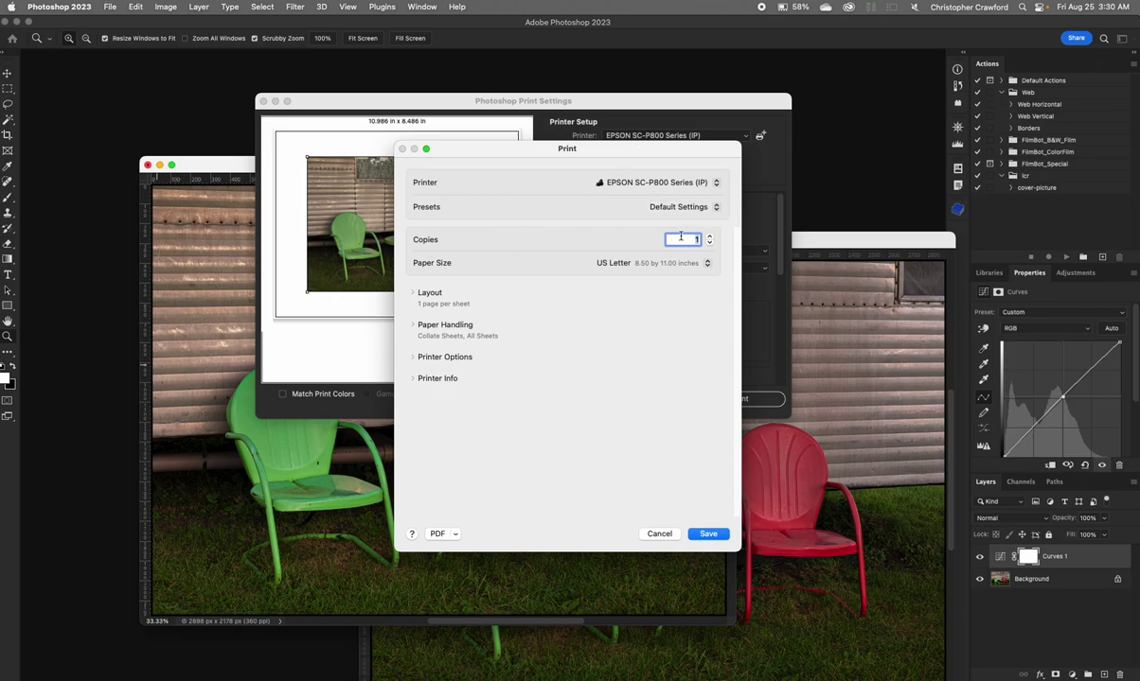
left_click(632, 263)
mouse_move(663, 265)
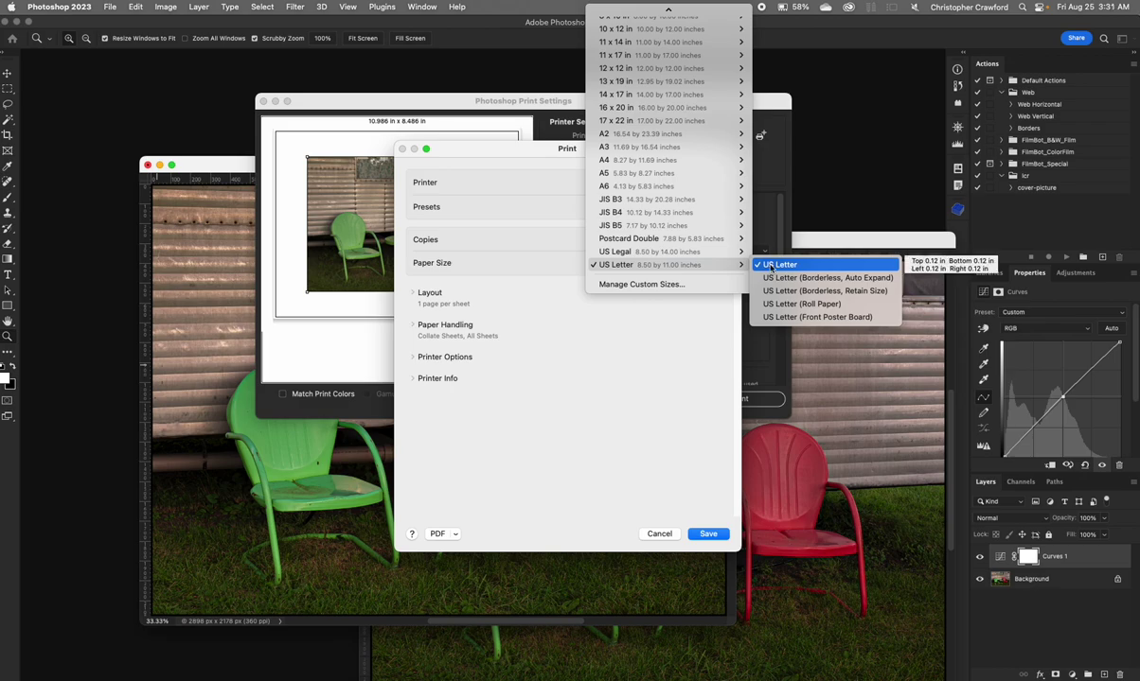
left_click(770, 268)
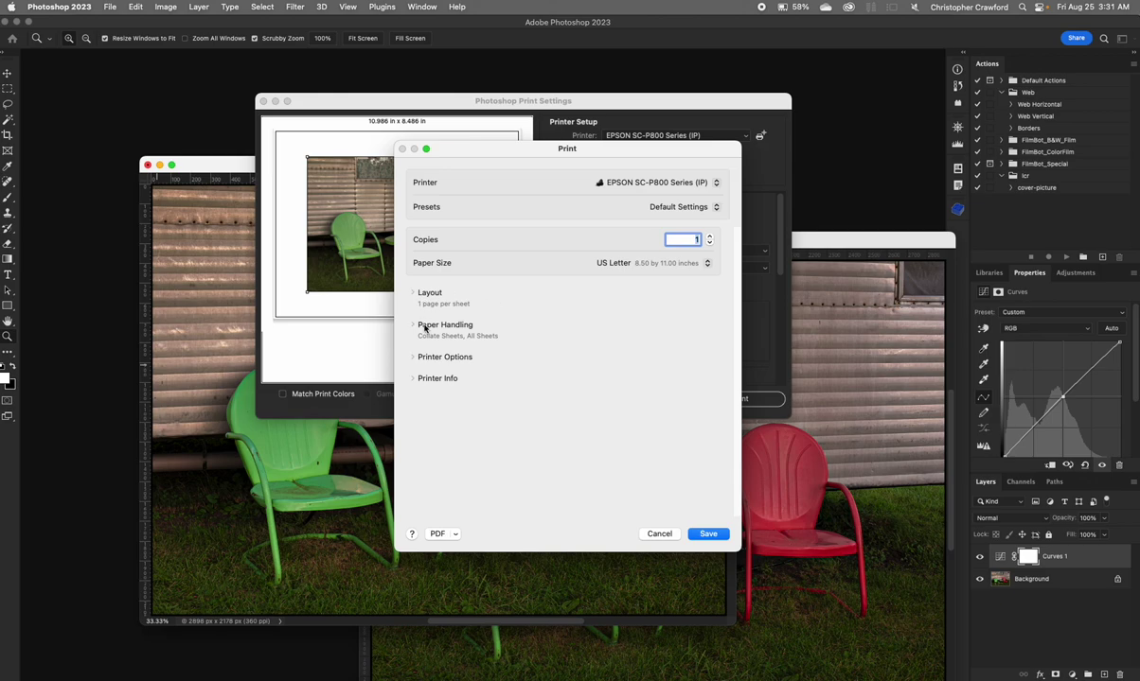
Step: Confirm the Color Matching option under Printer Options and bring up the Epson Printer Settings
left_click(424, 357)
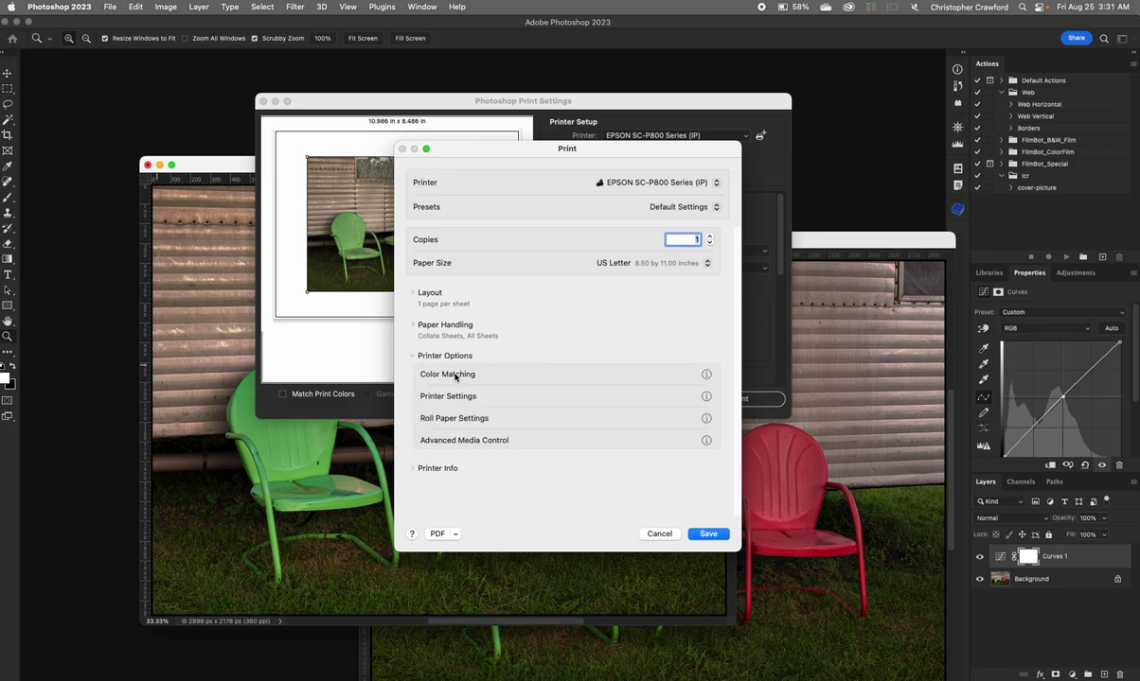
left_click(453, 376)
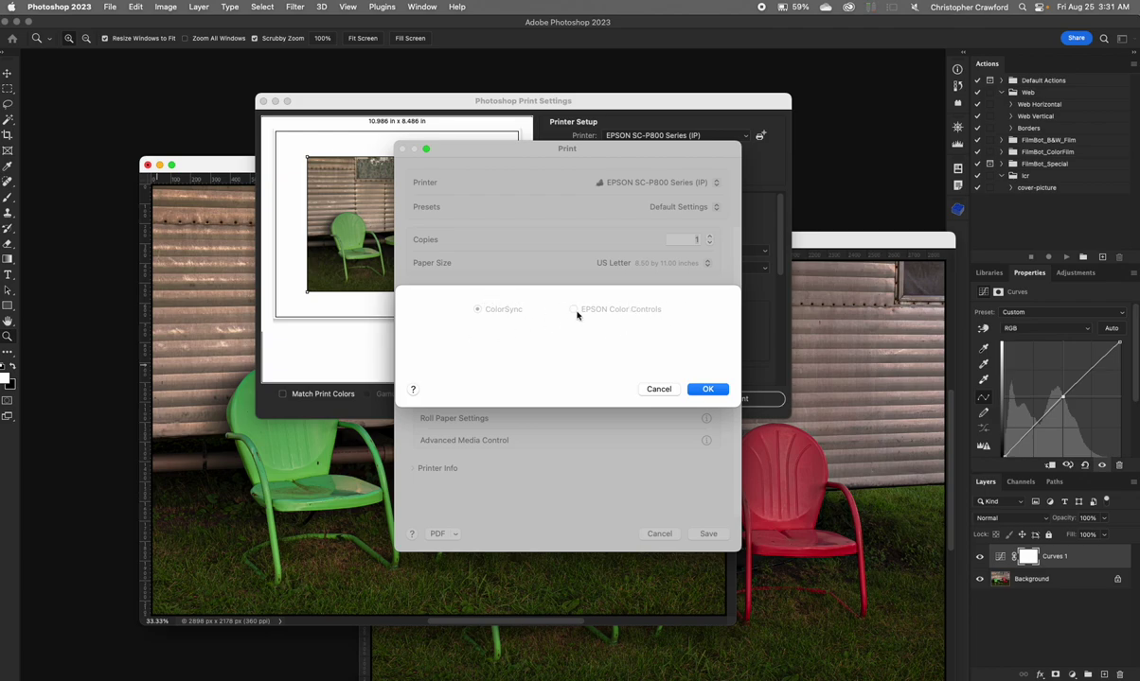
left_click(716, 389)
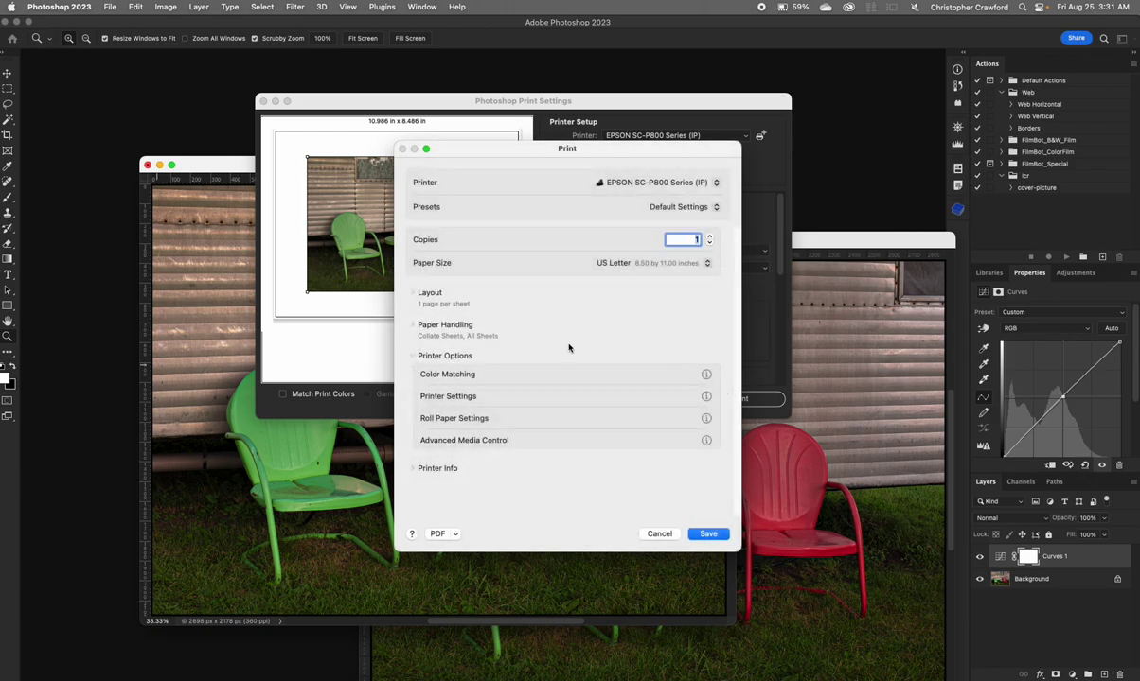
left_click(453, 395)
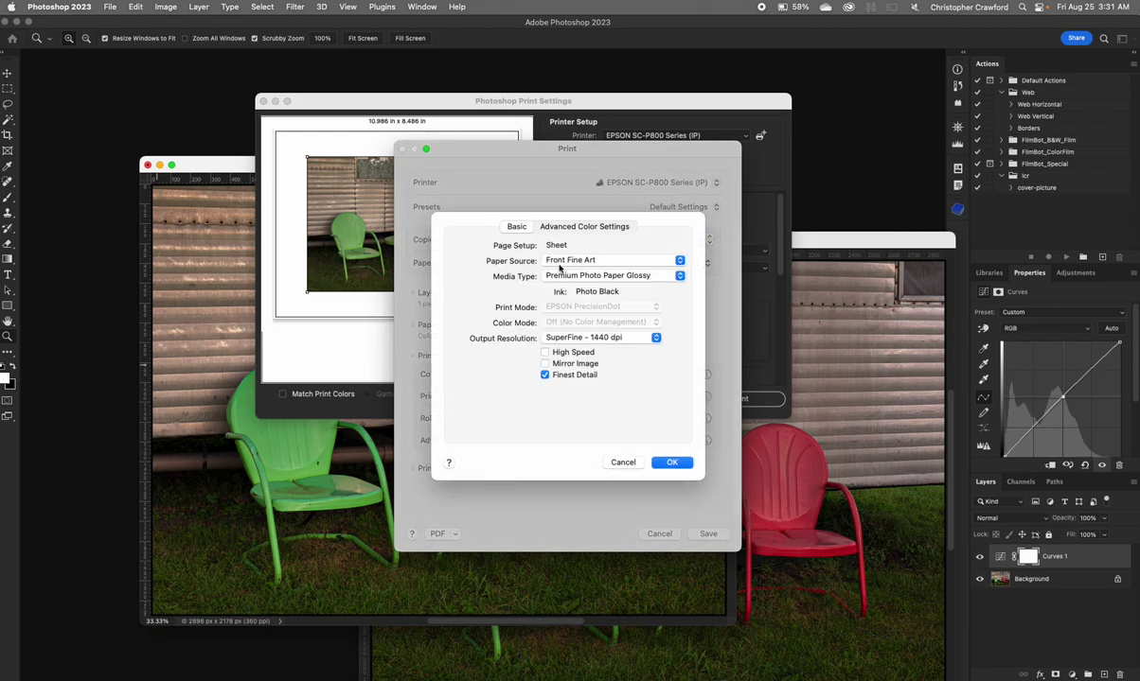
left_click(560, 264)
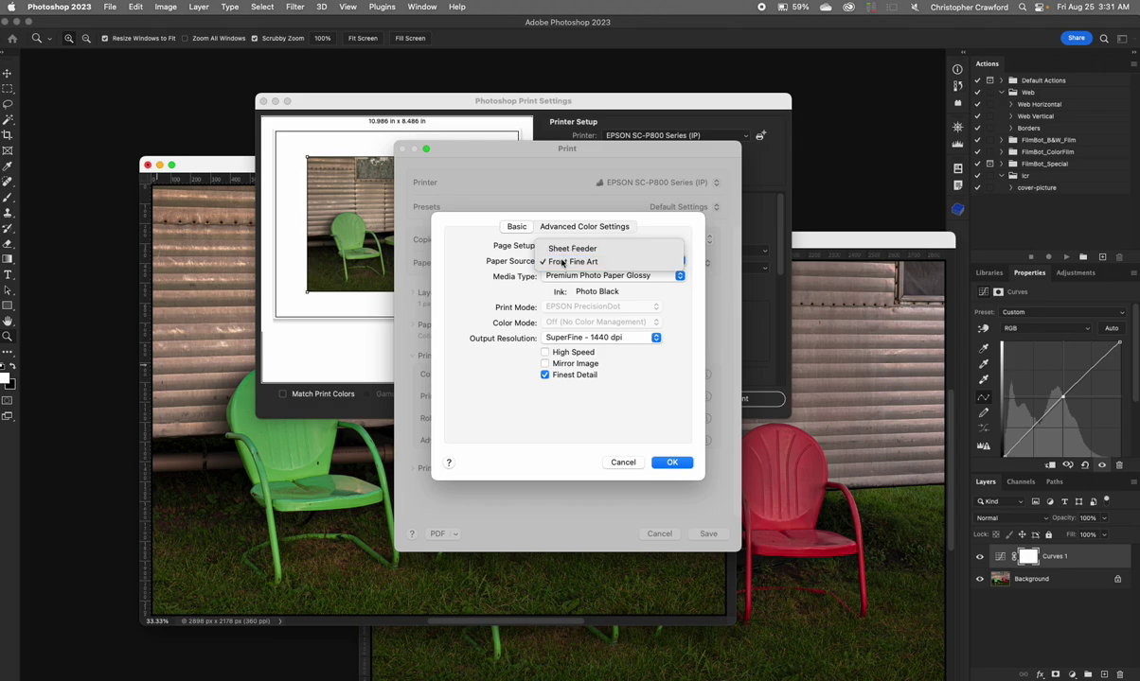
left_click(562, 262)
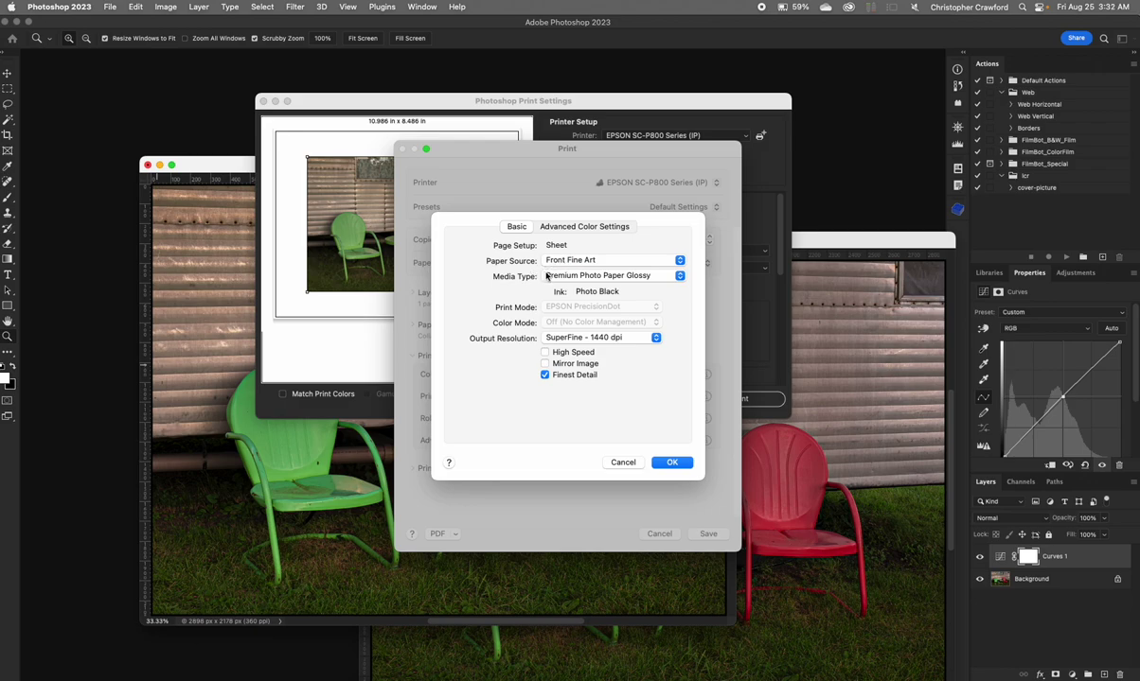
Step: Keep Premium Photo Paper Glossy at SuperFine - 1440 dpi and check printer colour management is disabled
left_click(547, 277)
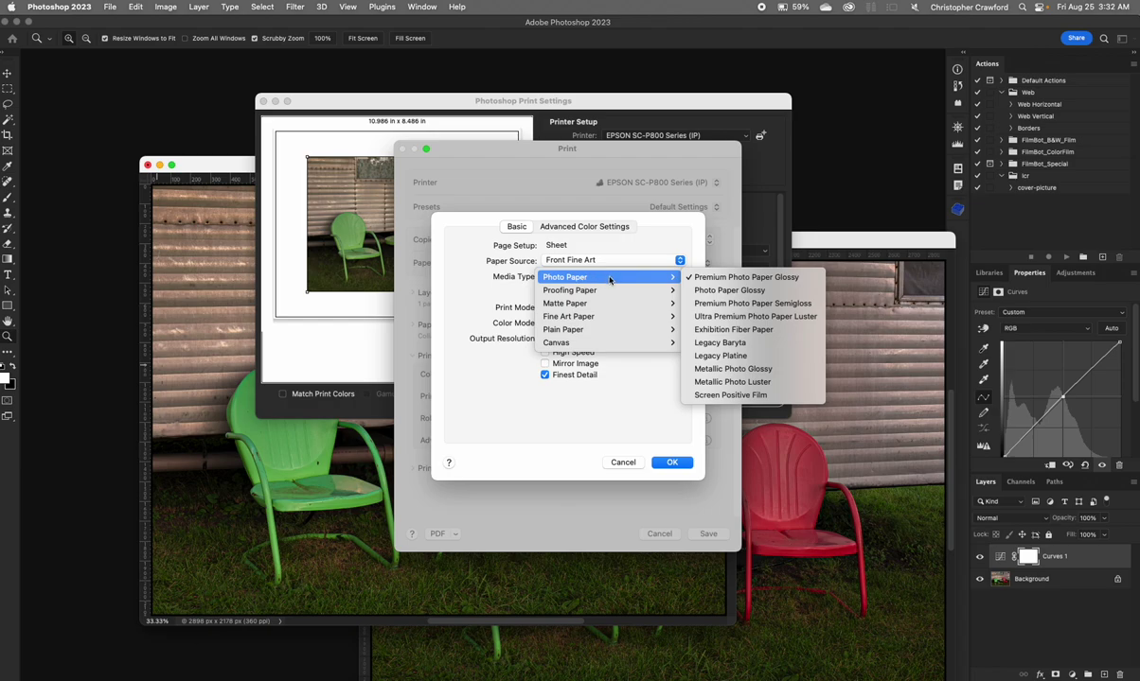
left_click(753, 277)
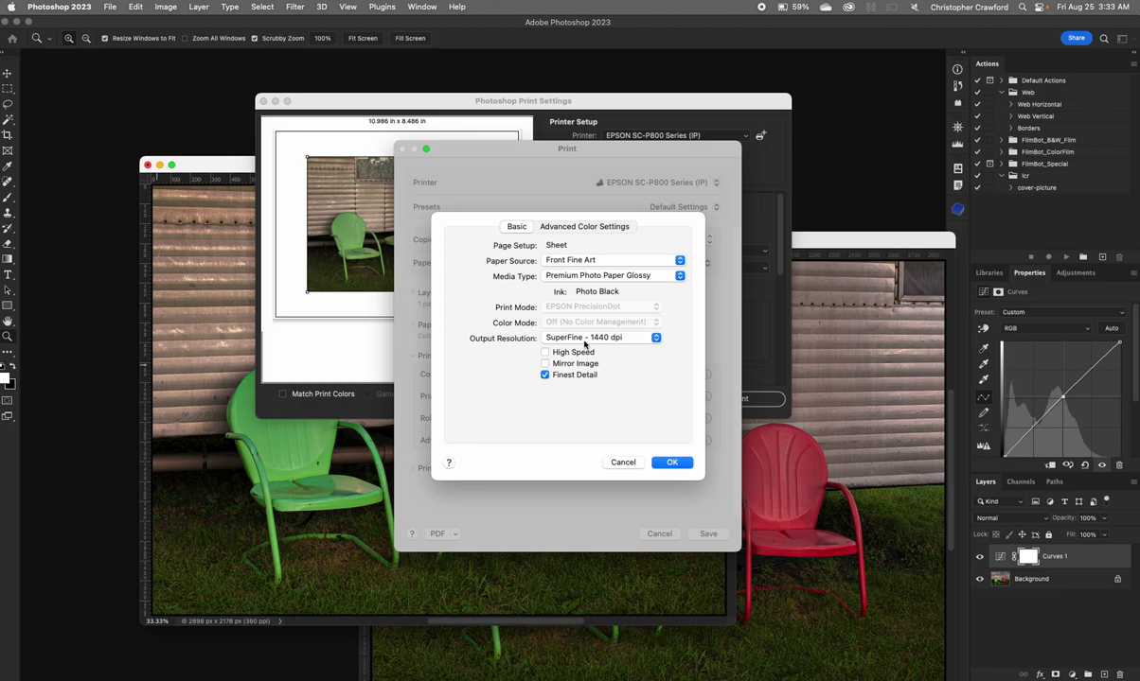
left_click(581, 343)
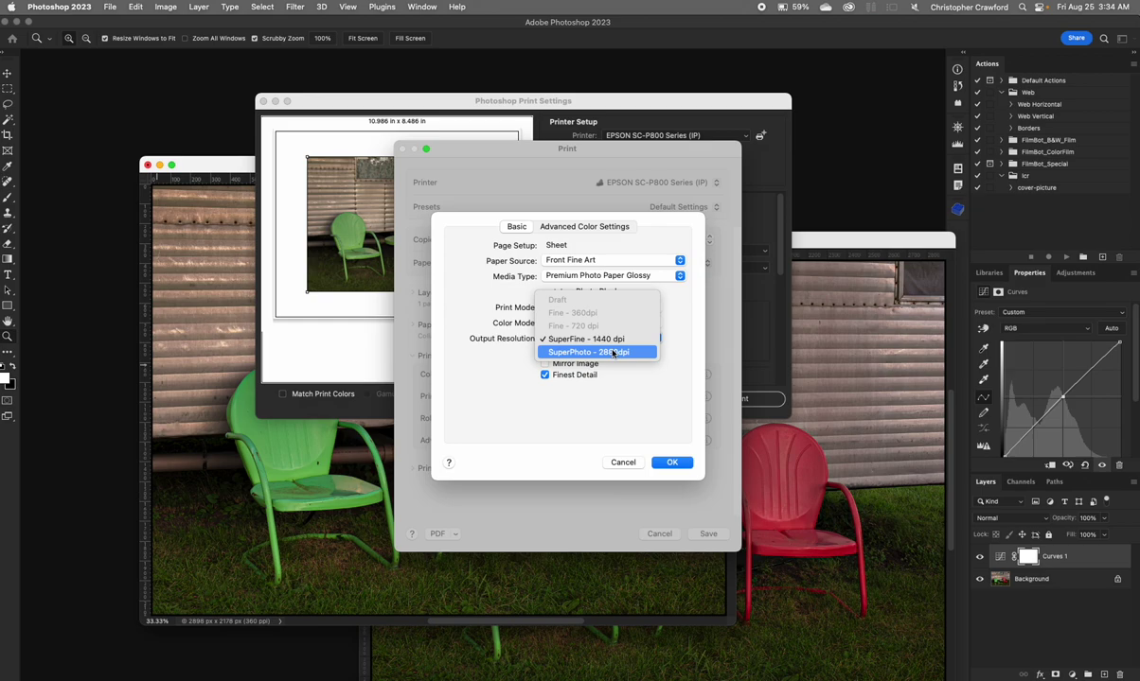
left_click(589, 340)
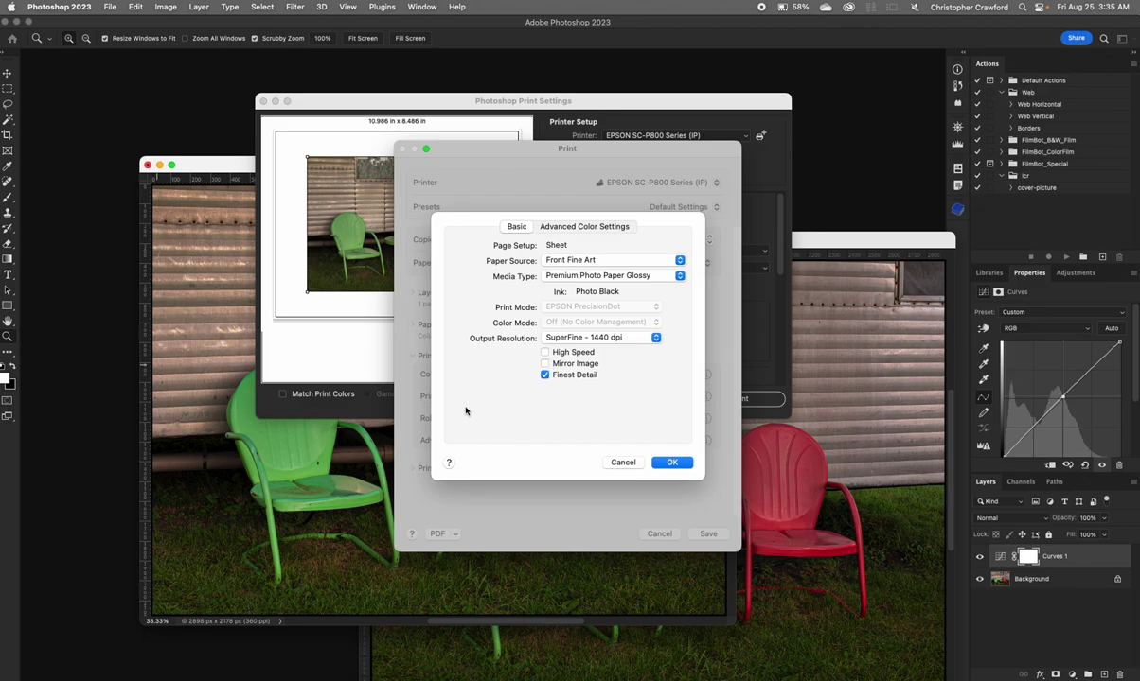
left_click(593, 230)
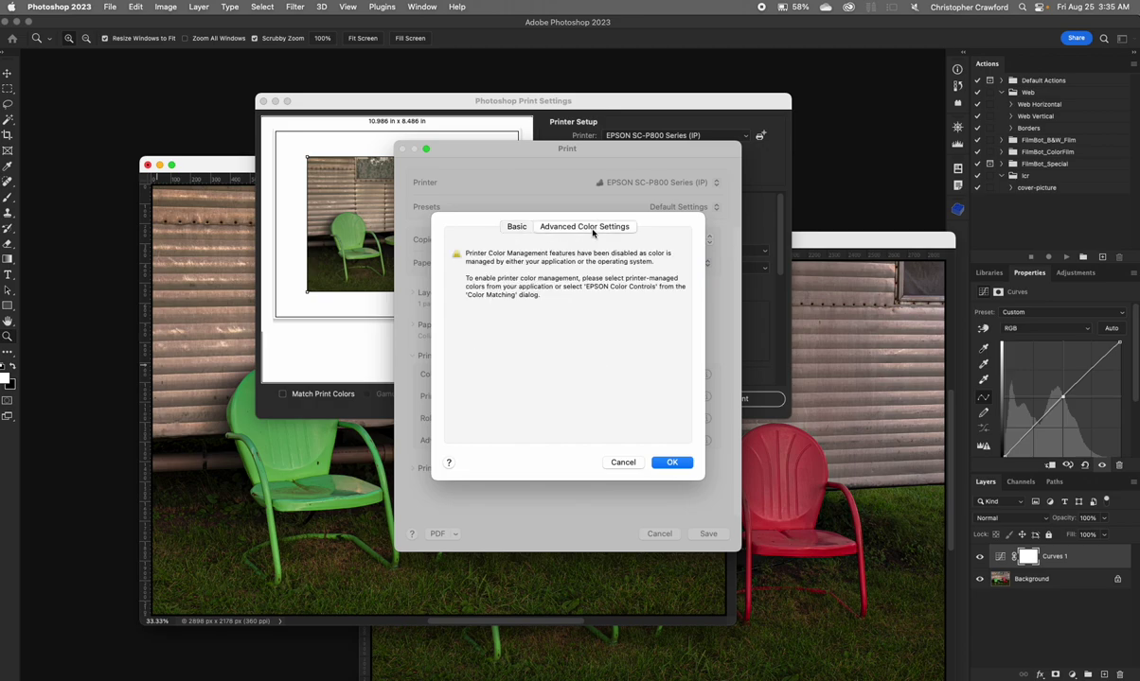
Step: Go back to the Basic tab and confirm the Epson printer settings
left_click(517, 226)
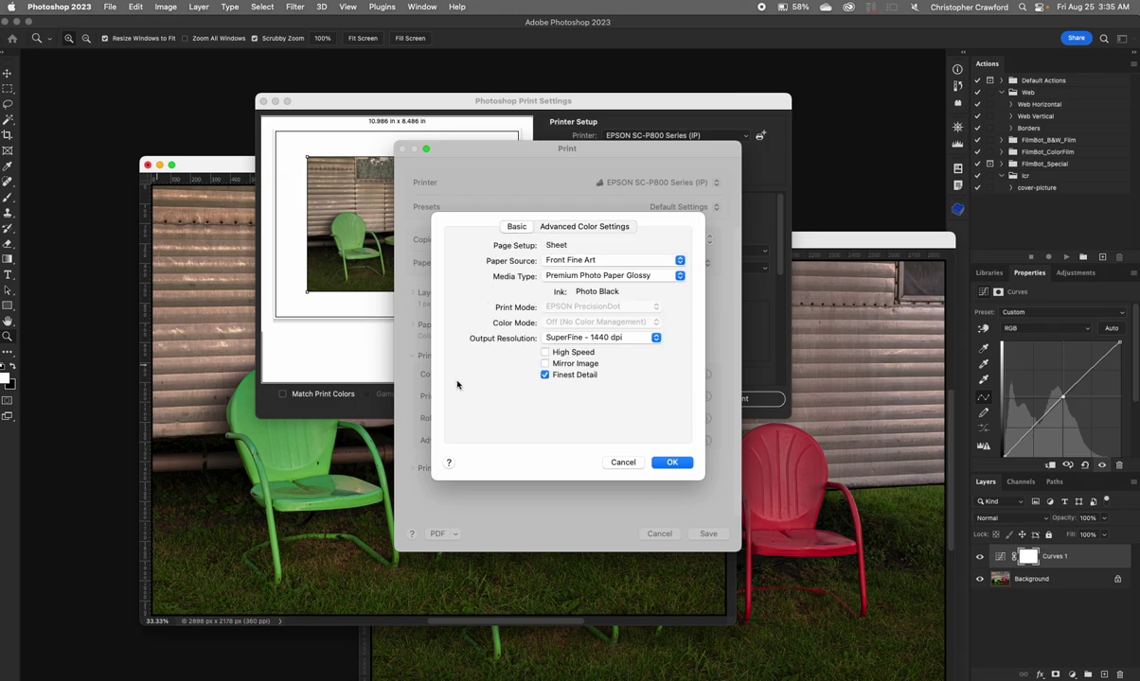
left_click(680, 463)
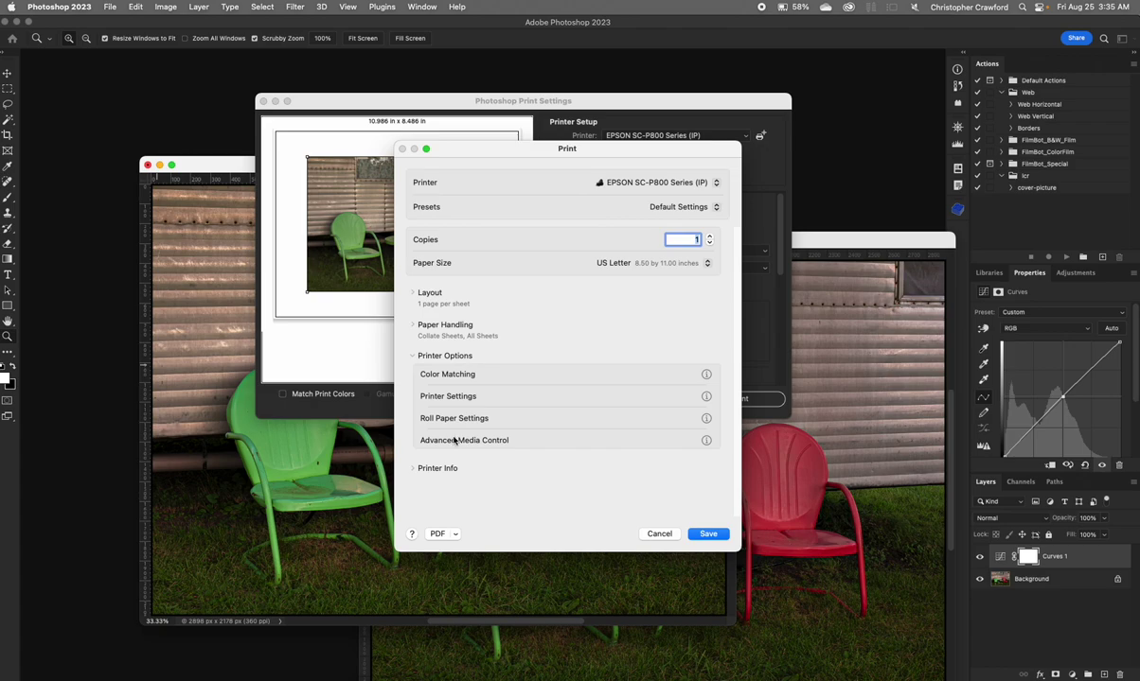
left_click(454, 442)
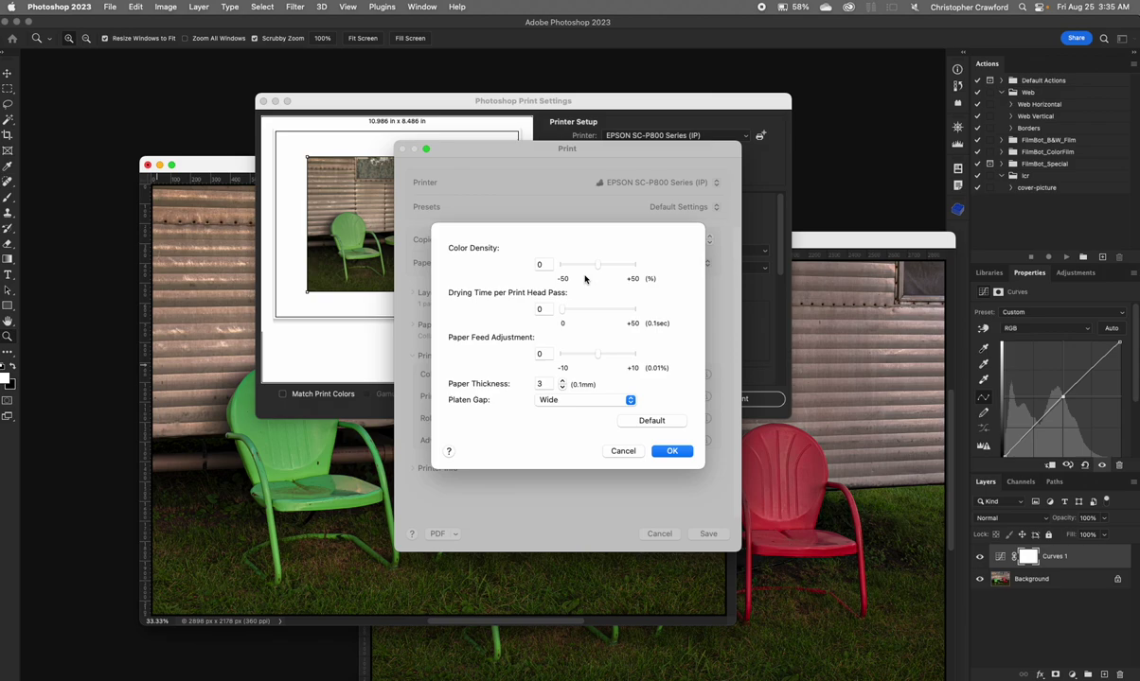
left_click(557, 401)
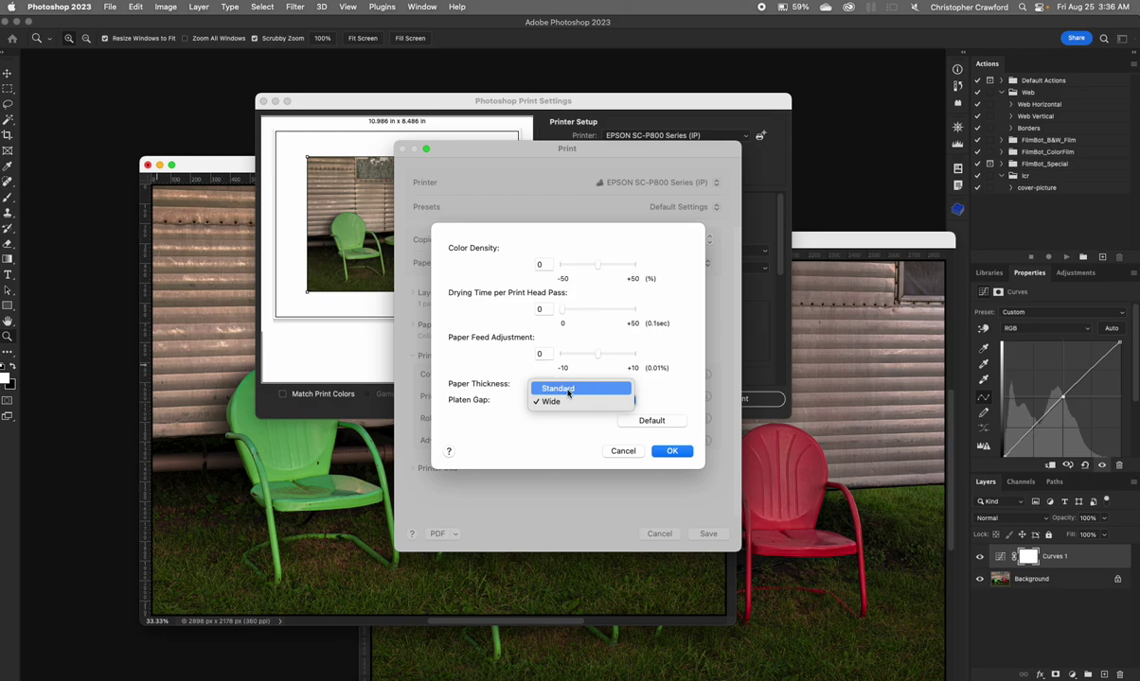
left_click(566, 400)
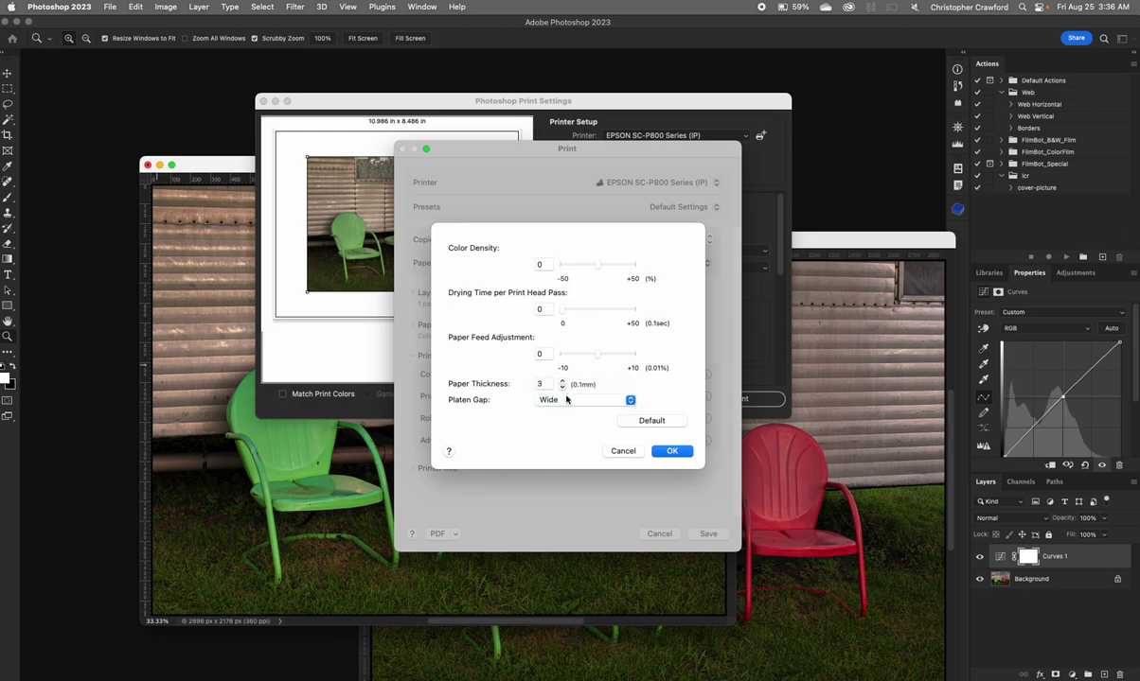
left_click(671, 451)
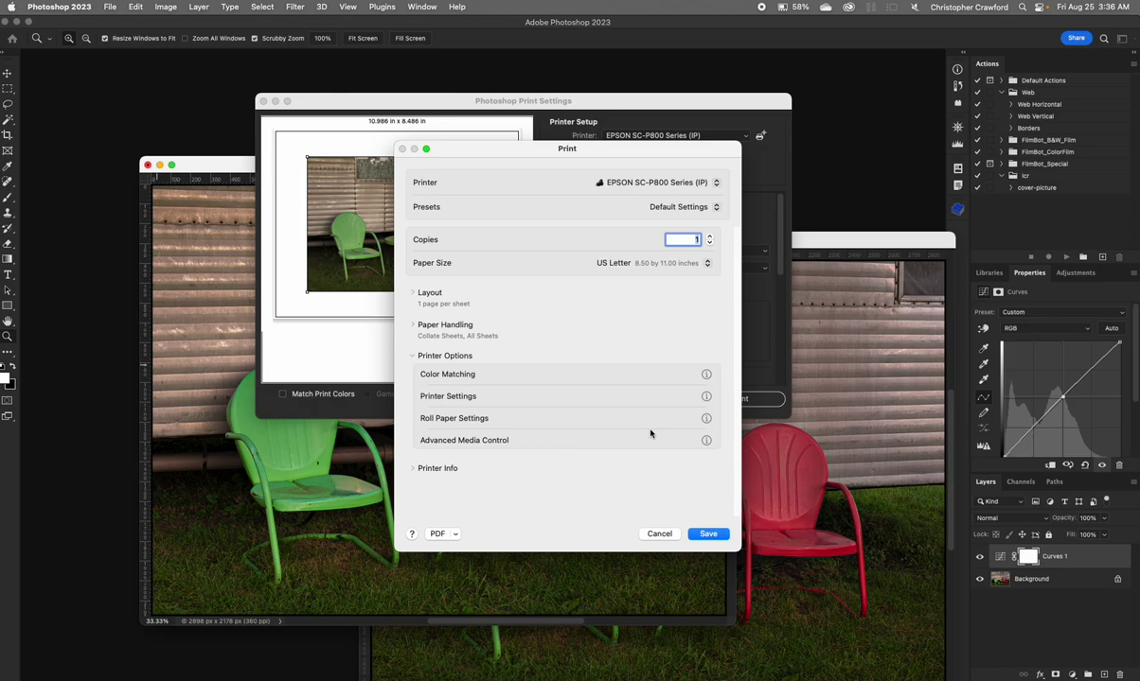
Step: Save the macOS print settings to get back to Photoshop's Print Settings
left_click(701, 532)
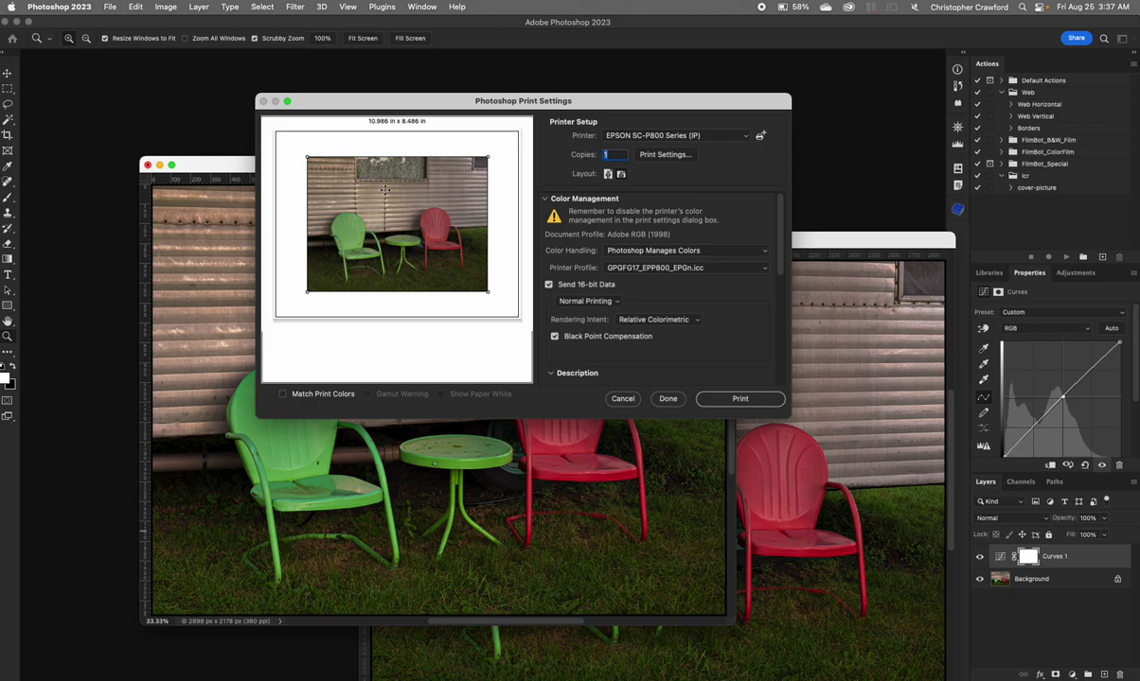
Step: Turn off Center and set the print's Top position to .7 in
scroll(592, 289, "down", 5)
scroll(622, 305, "down", 2)
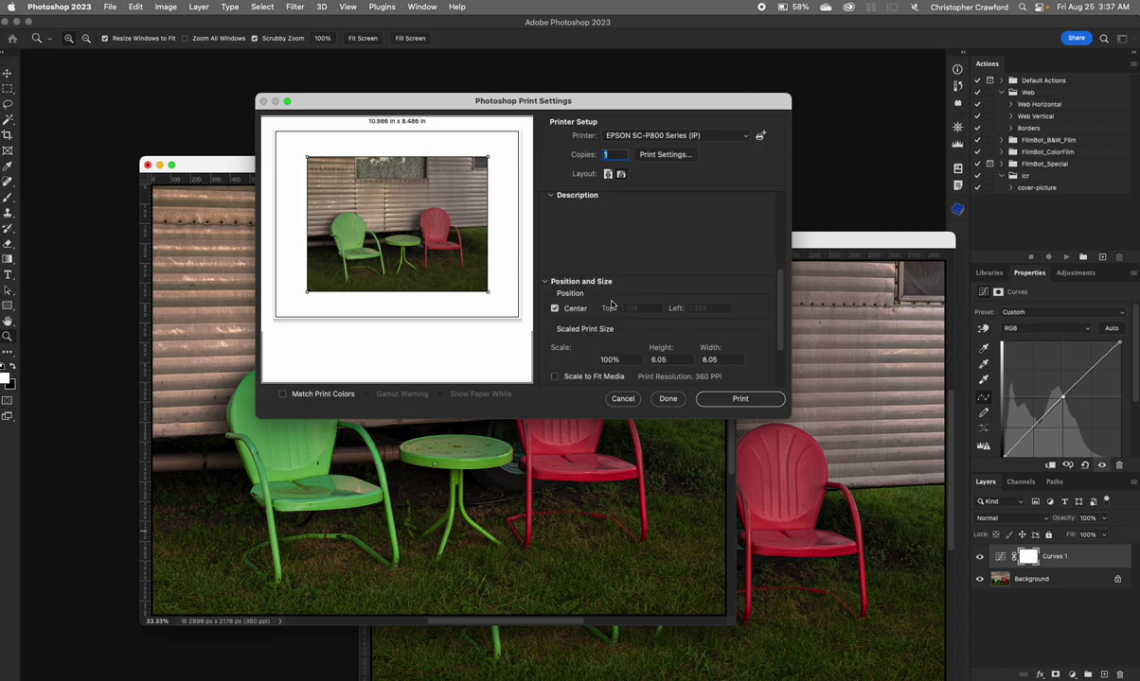
scroll(615, 305, "down", 1)
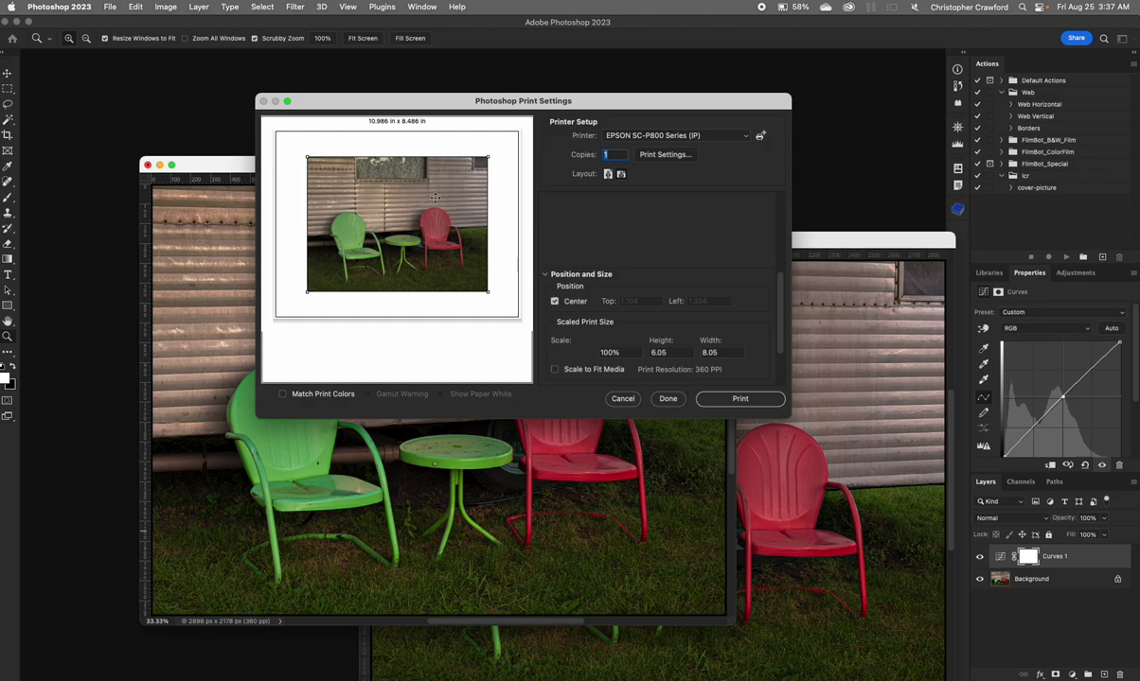
left_click(554, 302)
left_click(650, 301)
left_click_drag(652, 301, 581, 301)
type(".7")
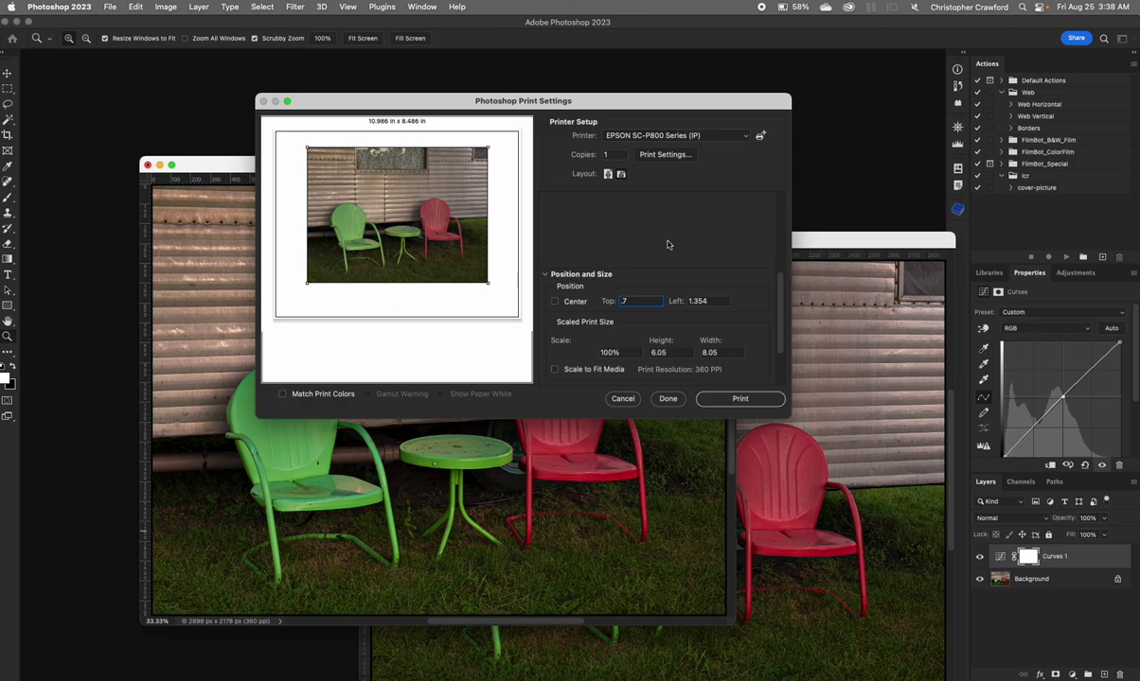
Step: Print the photo, then move the new 6x8 copy document window up and left
scroll(670, 241, "up", 5)
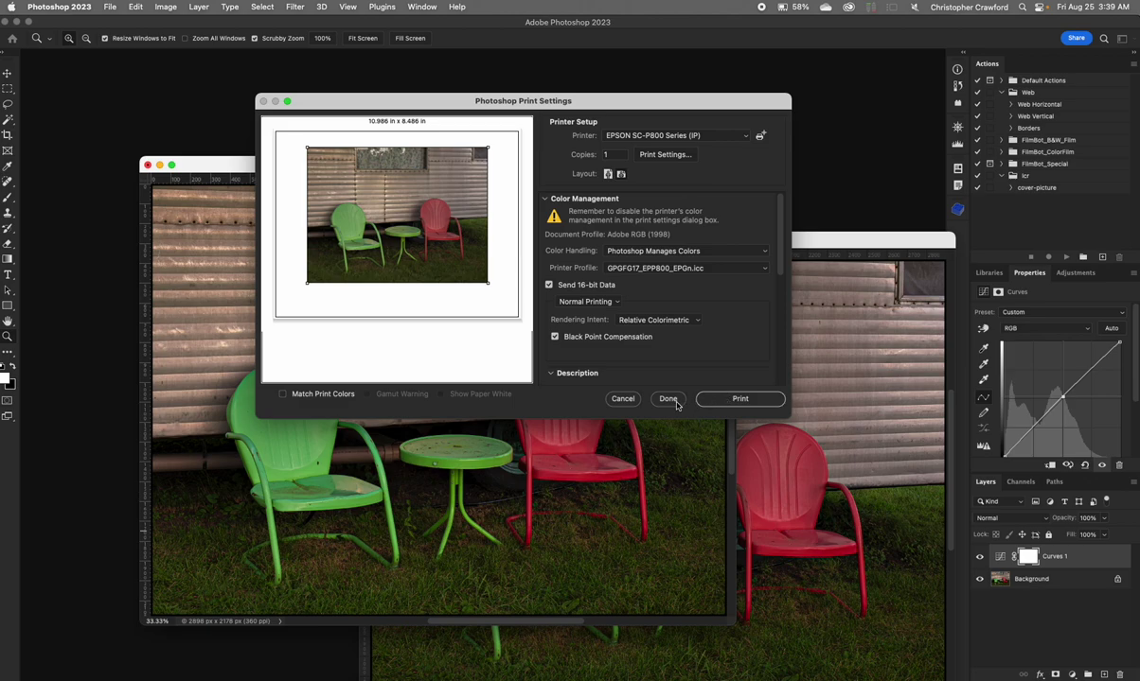
left_click(722, 402)
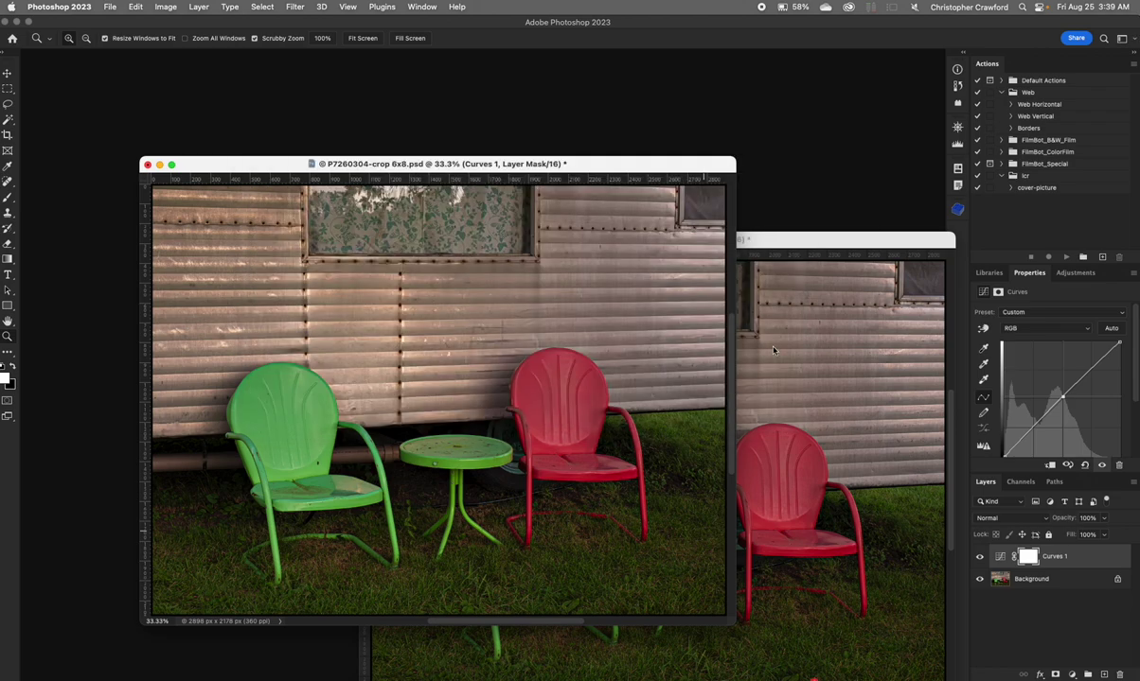
left_click(804, 239)
left_click_drag(804, 237, 746, 215)
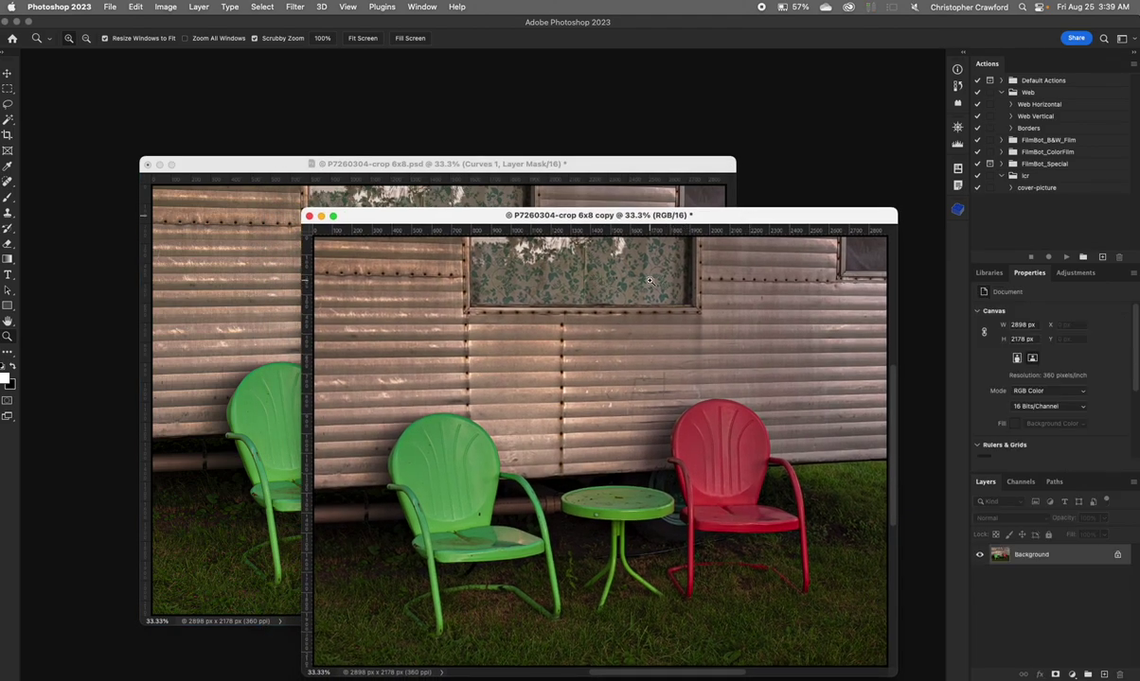